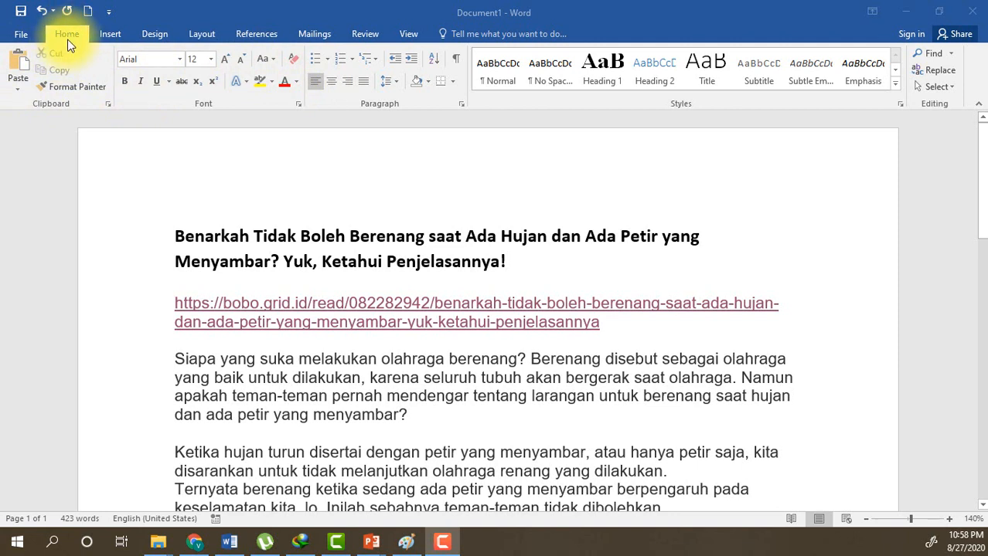
left_click(113, 34)
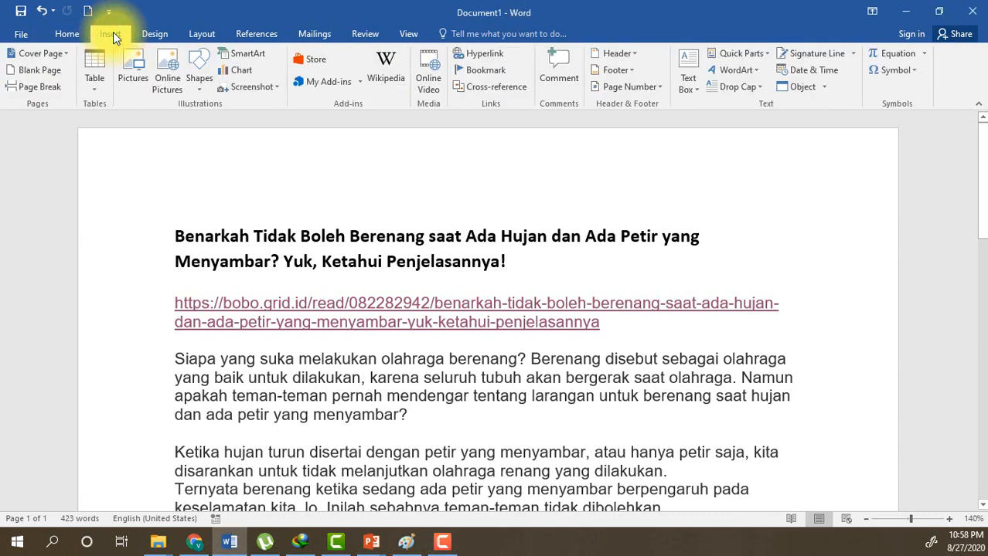
left_click(155, 34)
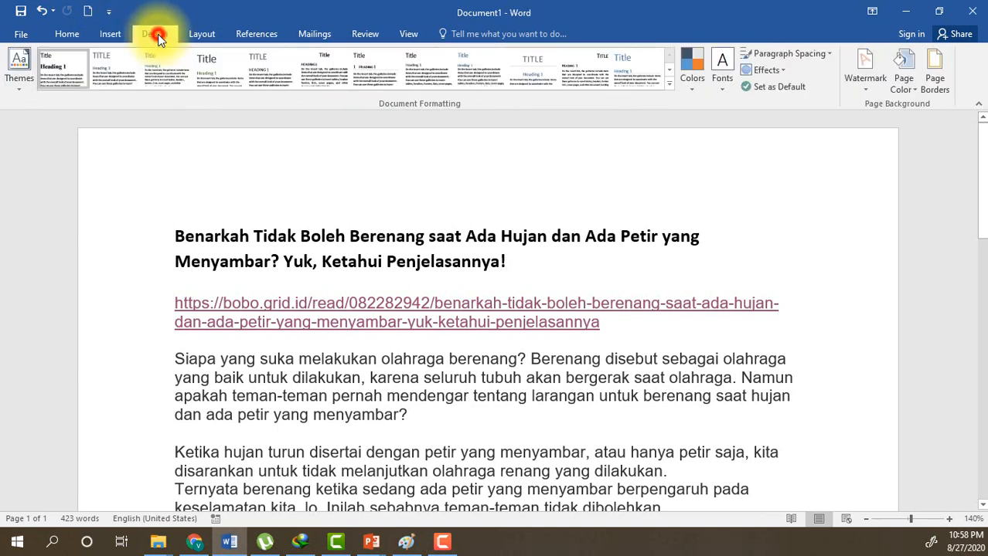
left_click(201, 35)
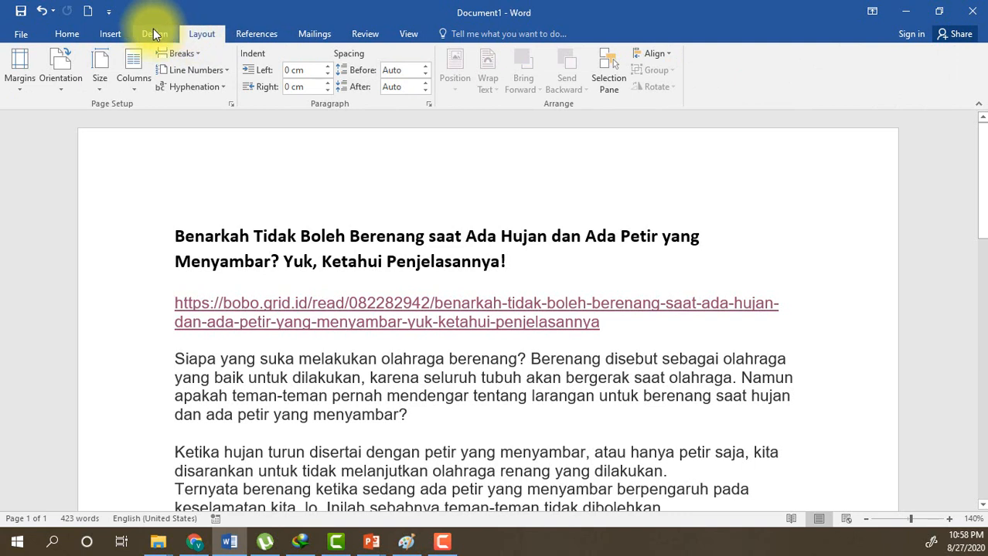
left_click(67, 33)
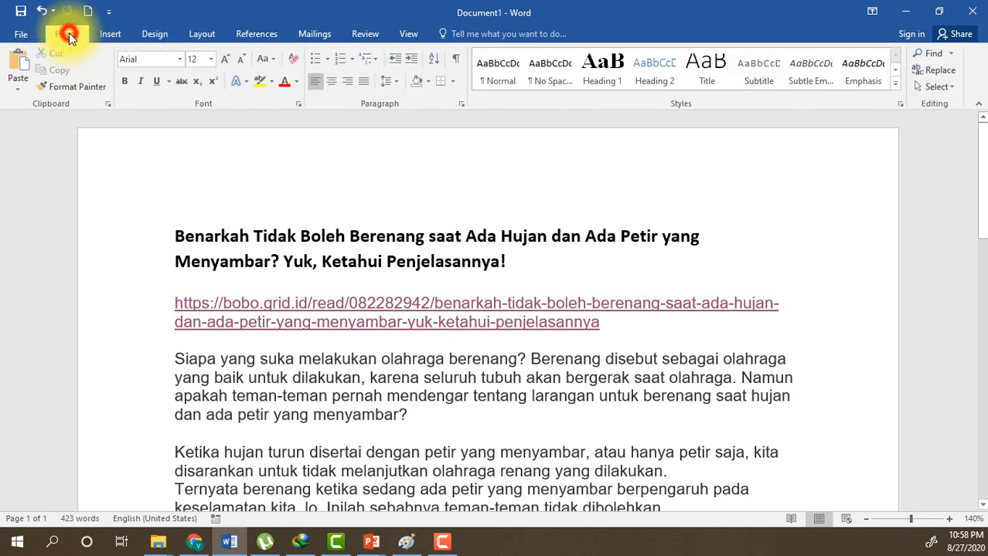
left_click(58, 86)
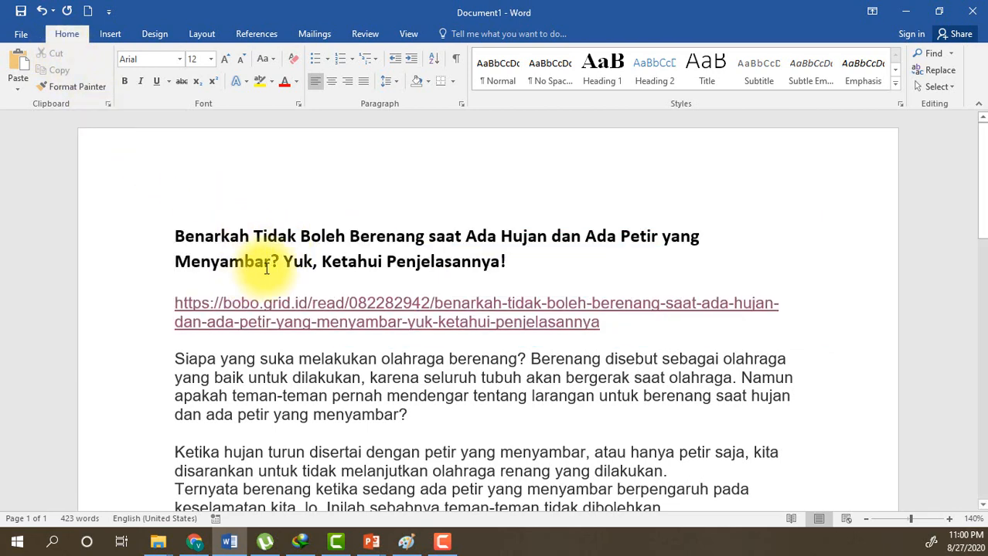
Move the bold article title from above the link to just before the paragraph beginning "Ketika hujan turun" using Cut and Paste.
scroll(267, 268, "down", 1)
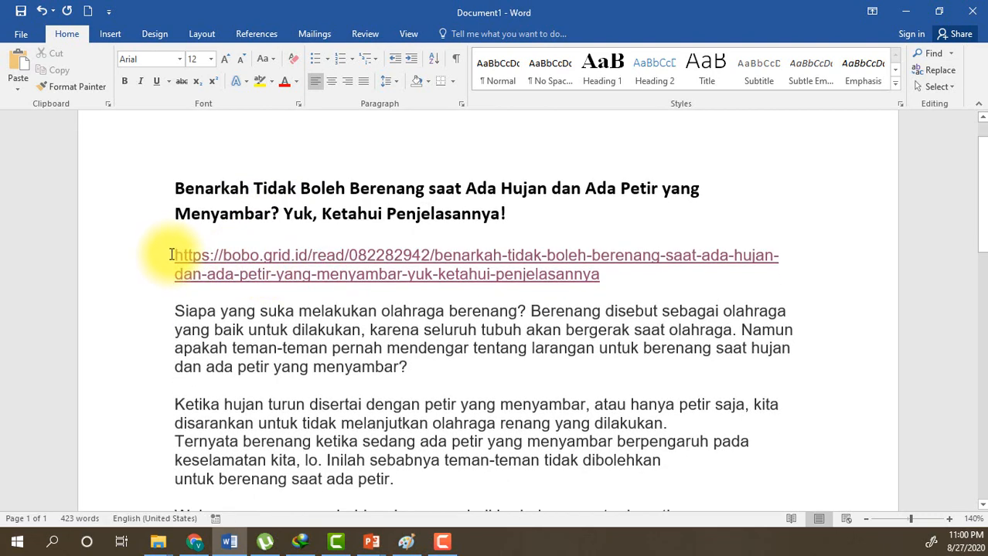
left_click_drag(174, 189, 514, 215)
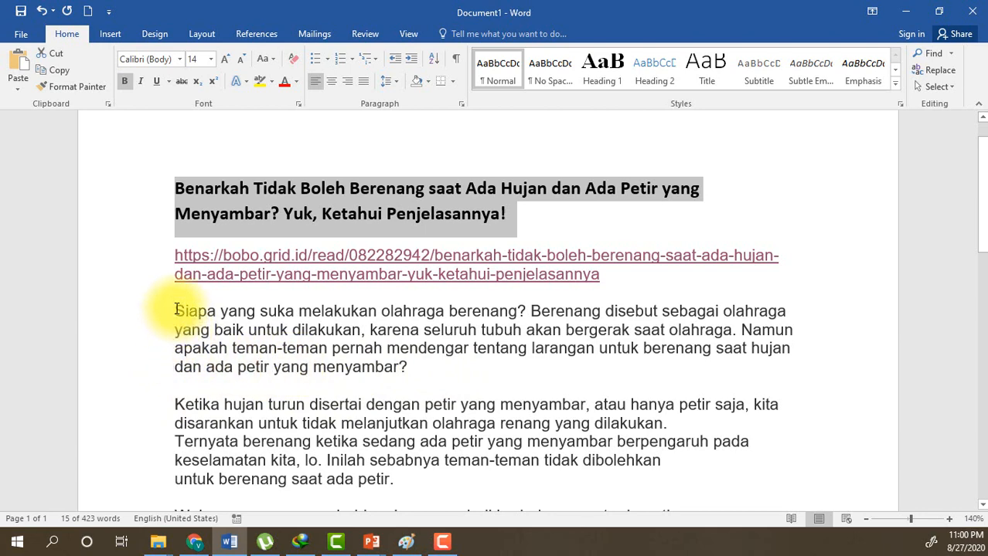
left_click_drag(177, 311, 404, 369)
left_click_drag(175, 403, 419, 478)
left_click(187, 189)
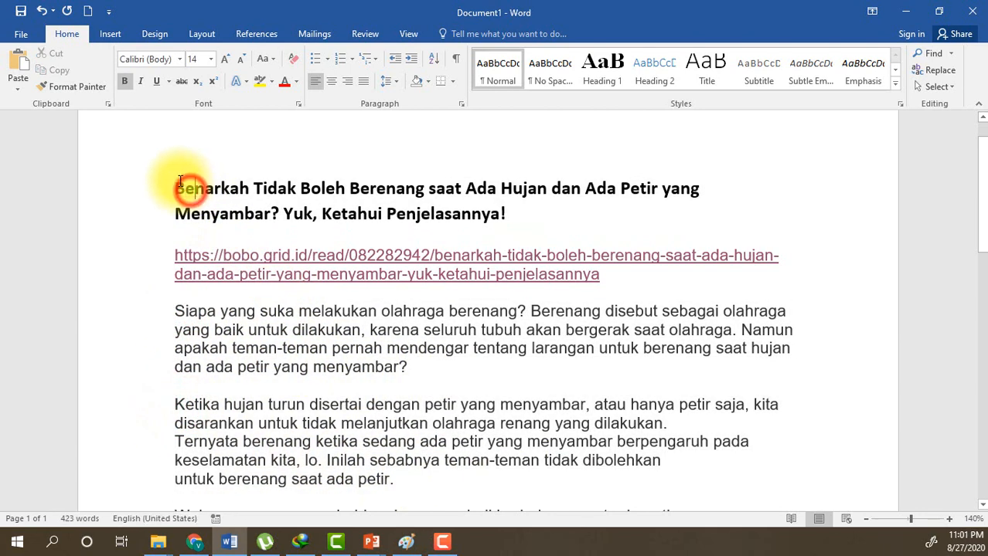
left_click_drag(249, 195, 507, 217)
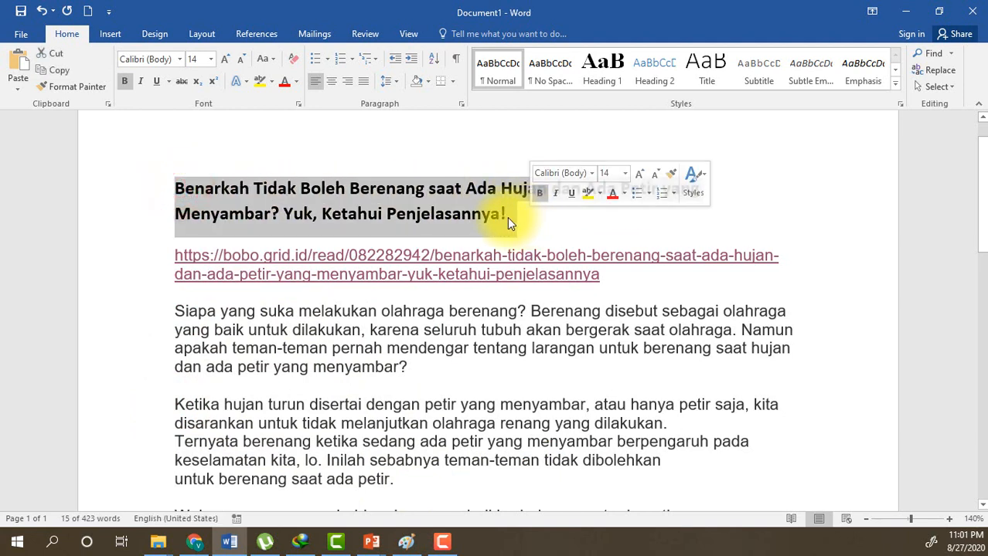
left_click(55, 58)
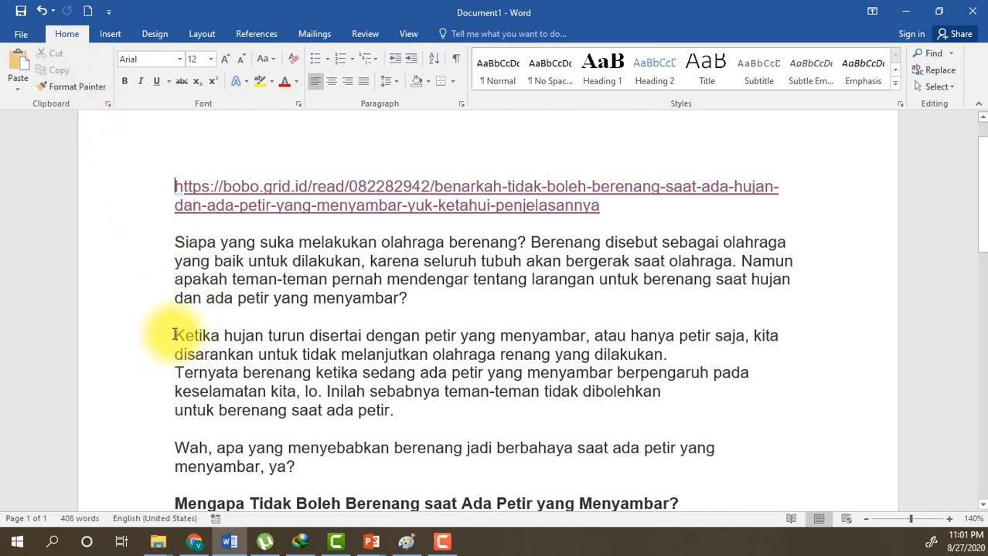
left_click(175, 334)
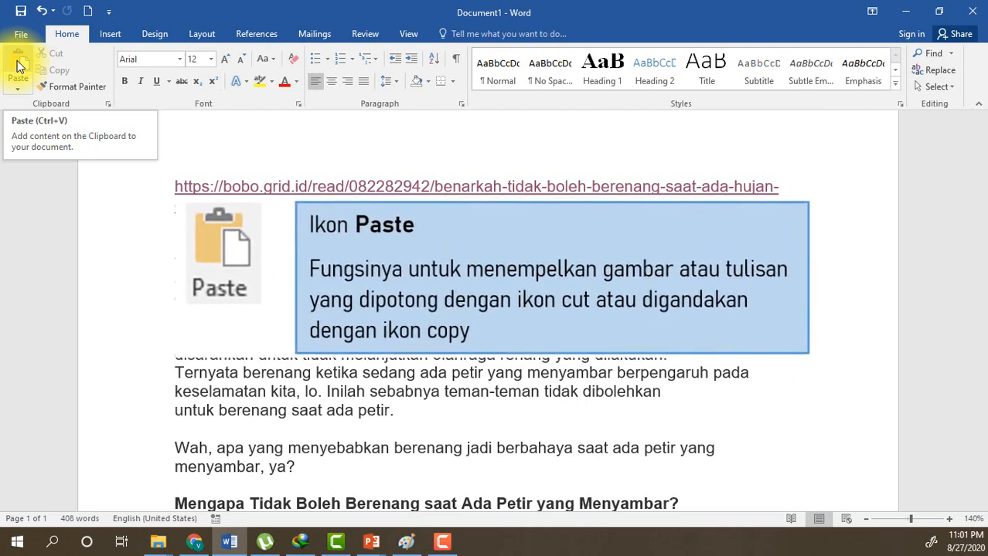
left_click(20, 67)
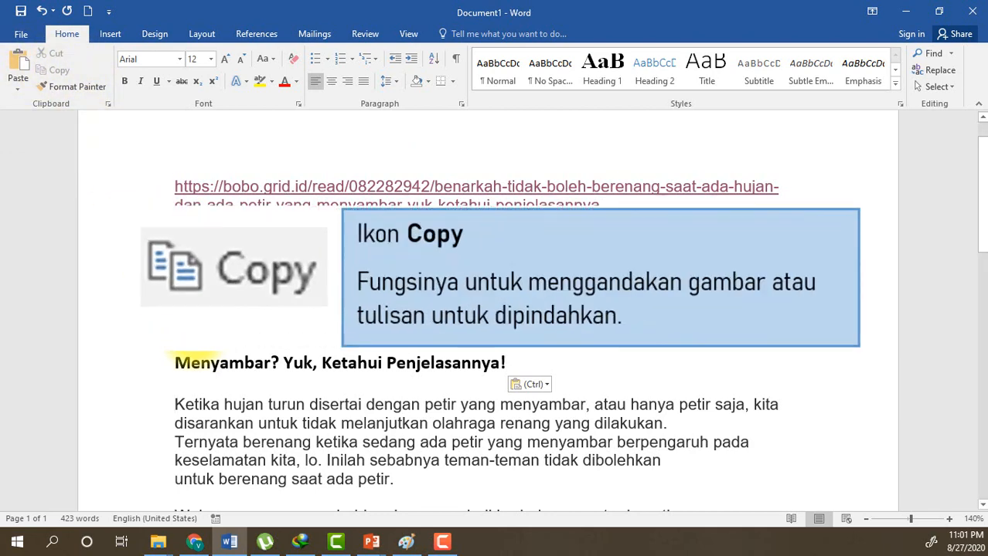
Copy the bold article title and paste the copy at the start of the document, above the link.
scroll(185, 356, "up", 1)
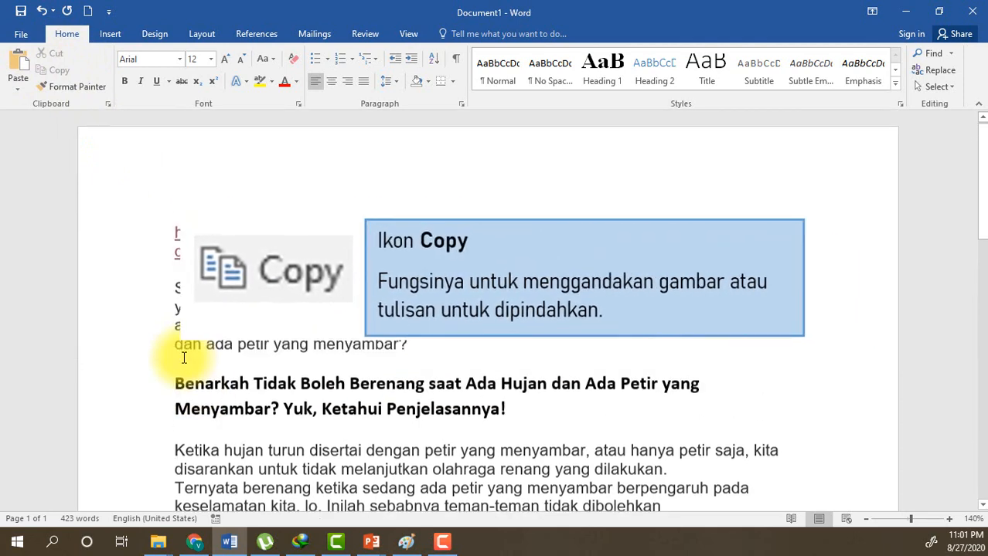
left_click_drag(177, 384, 514, 412)
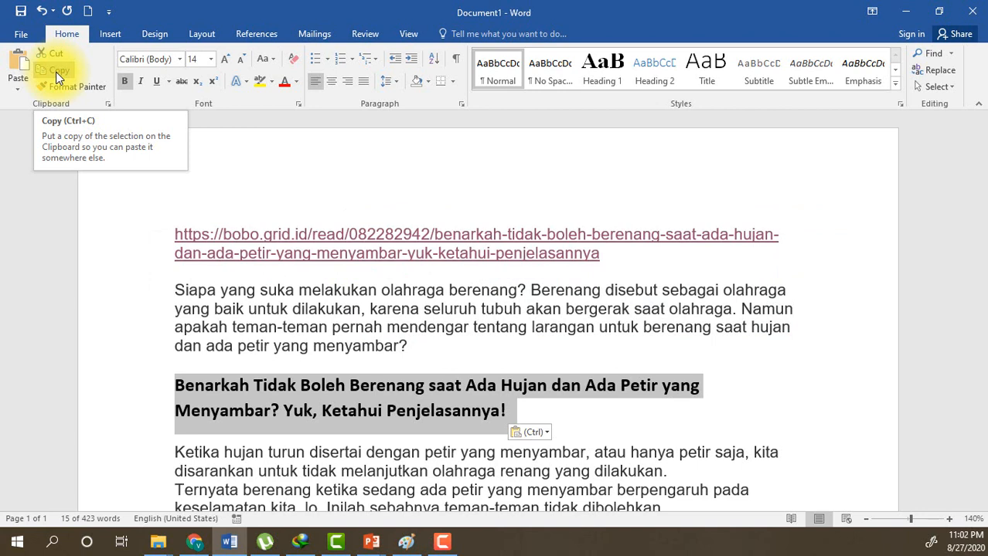
left_click(56, 72)
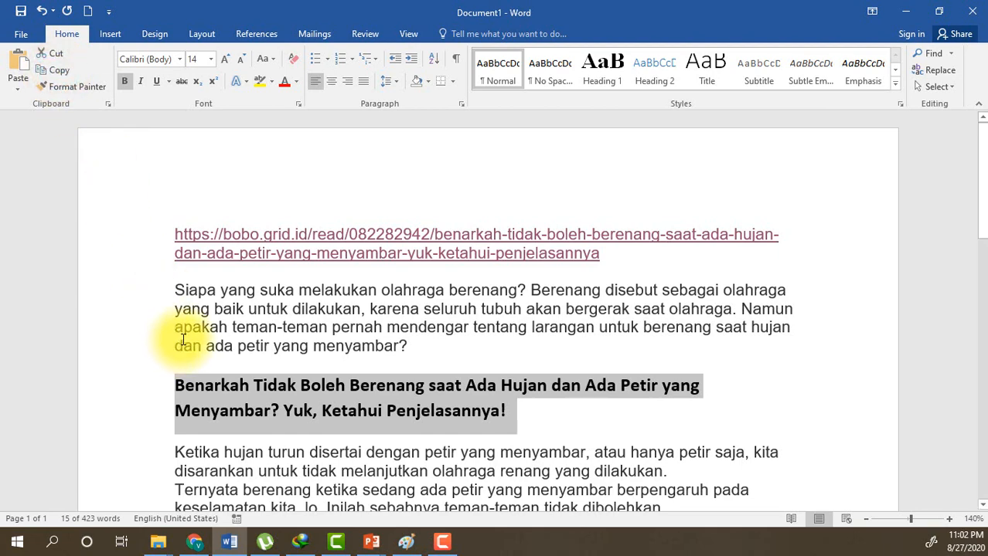
left_click(170, 233)
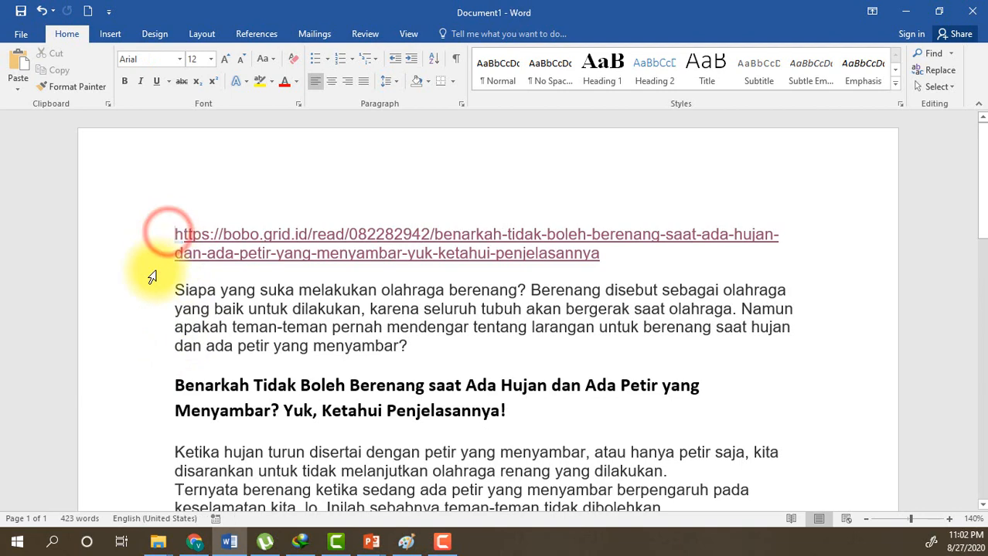
triple_click(175, 225)
left_click(176, 225)
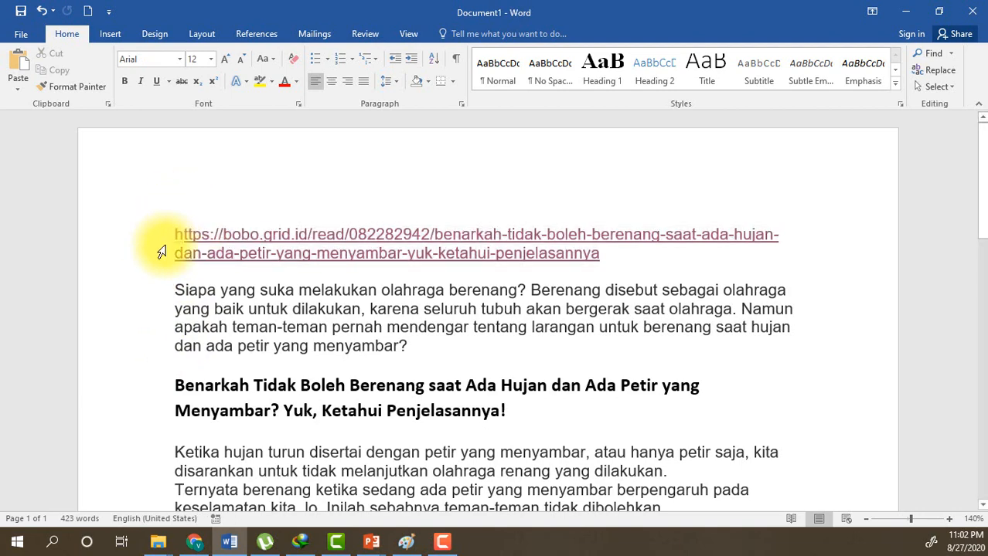
left_click(21, 65)
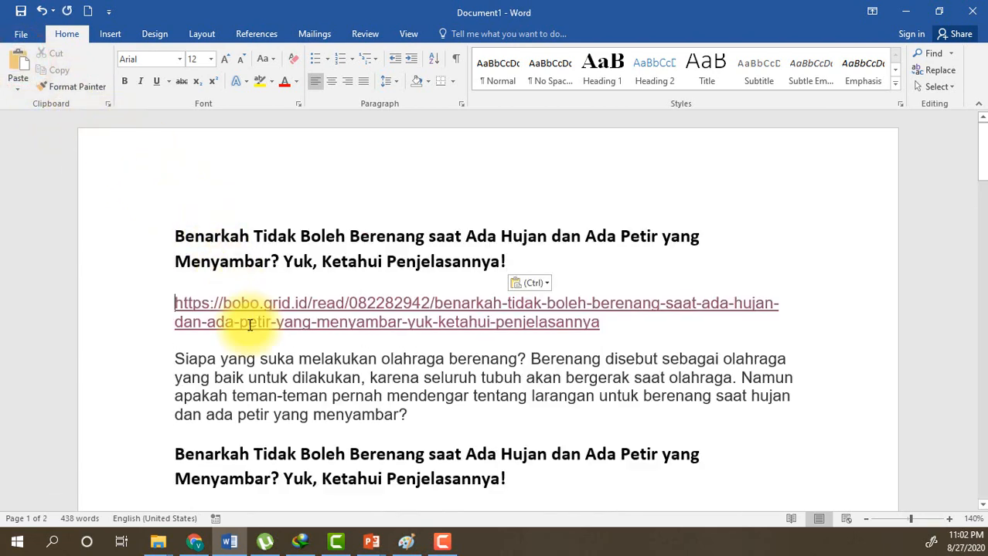
Delete the duplicate bold title above the paragraph beginning "Ketika hujan turun".
scroll(249, 323, "down", 1)
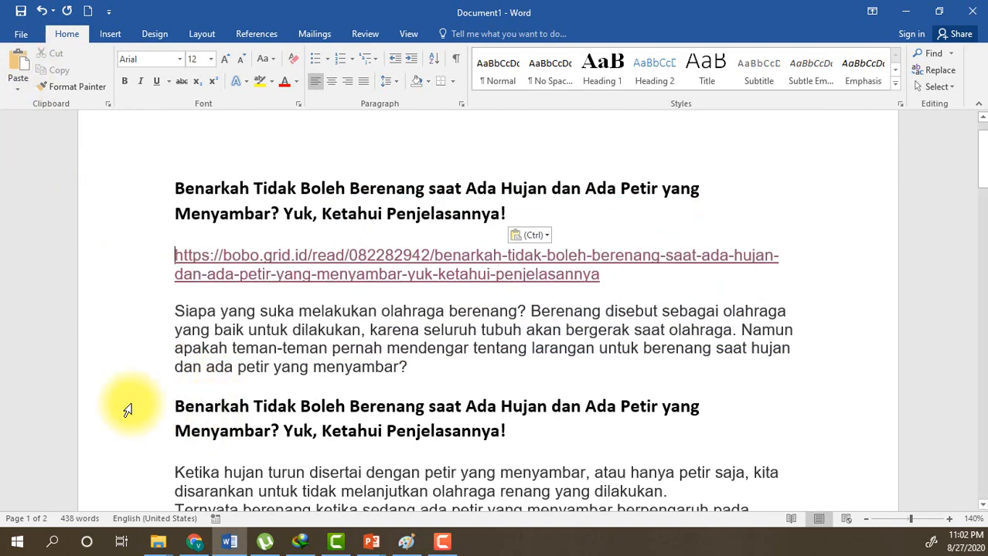
double_click(130, 415)
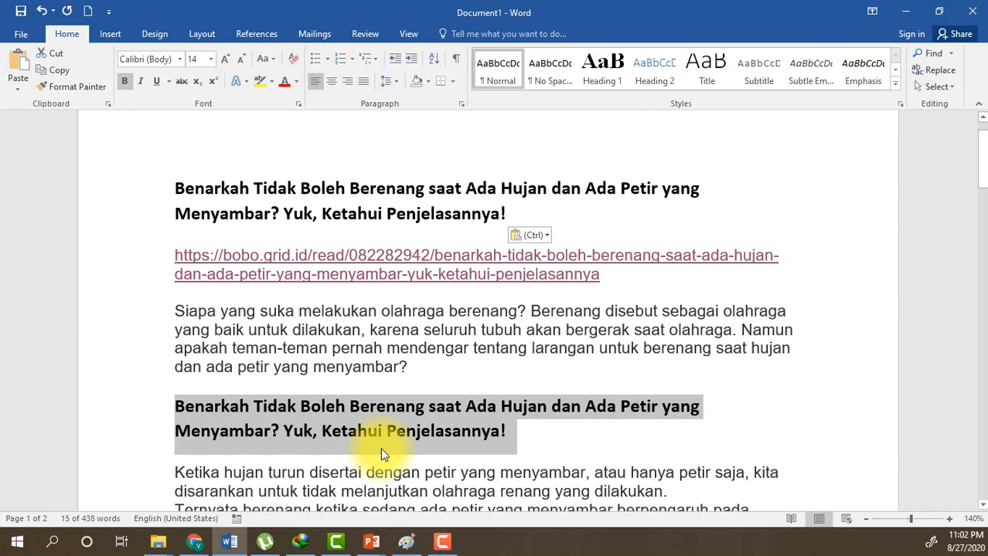
key("Delete")
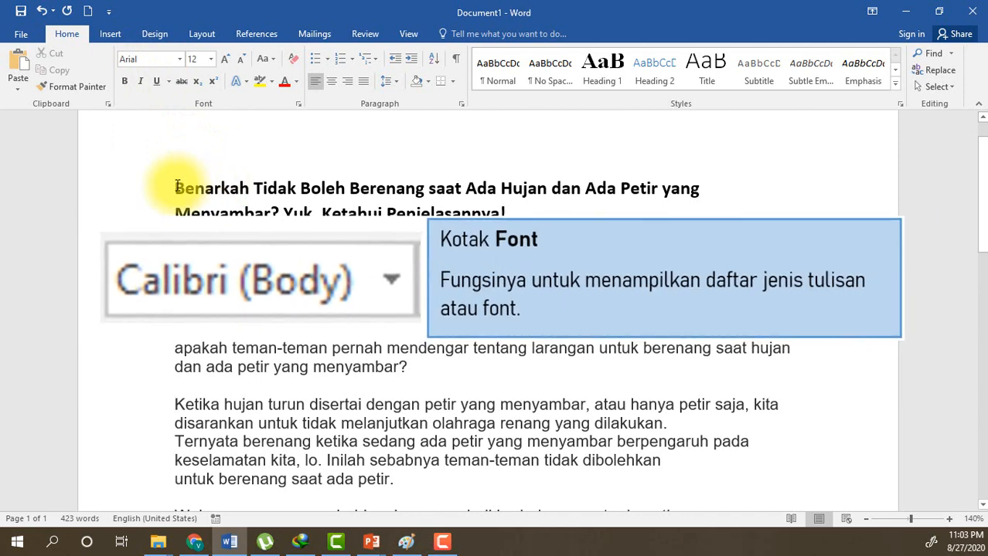
Try Times New Roman on the two-line title above the link, and settle on Arial as its font.
left_click_drag(176, 188, 512, 214)
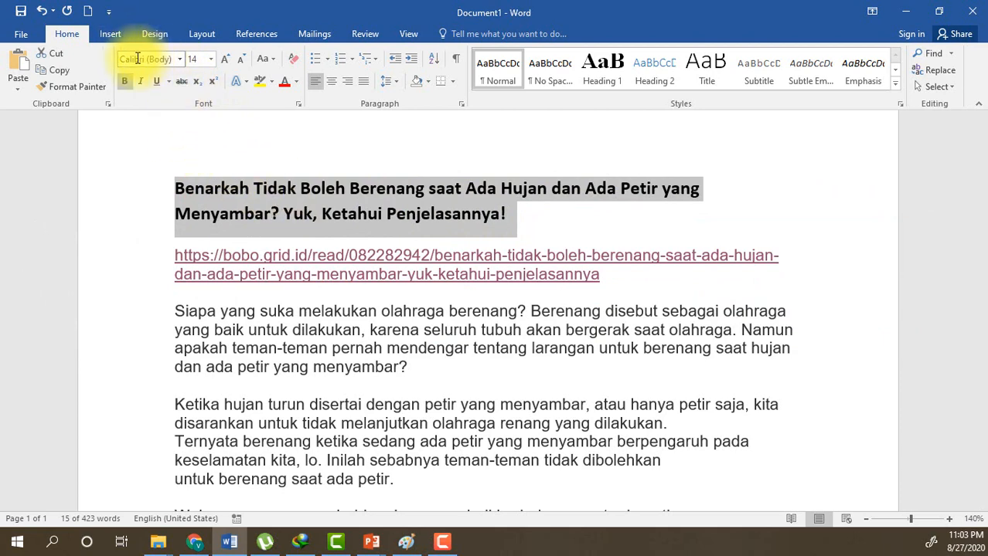
left_click(180, 60)
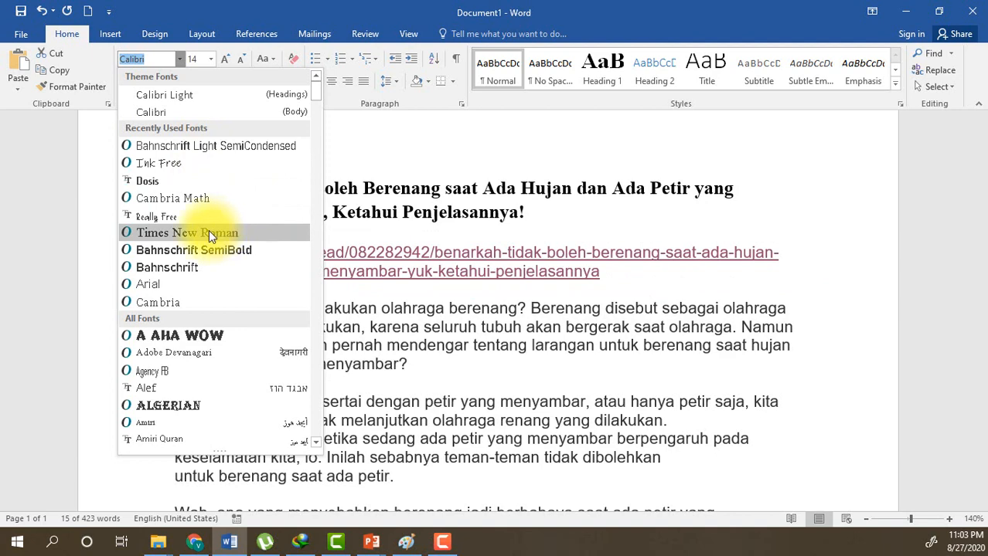
left_click(208, 232)
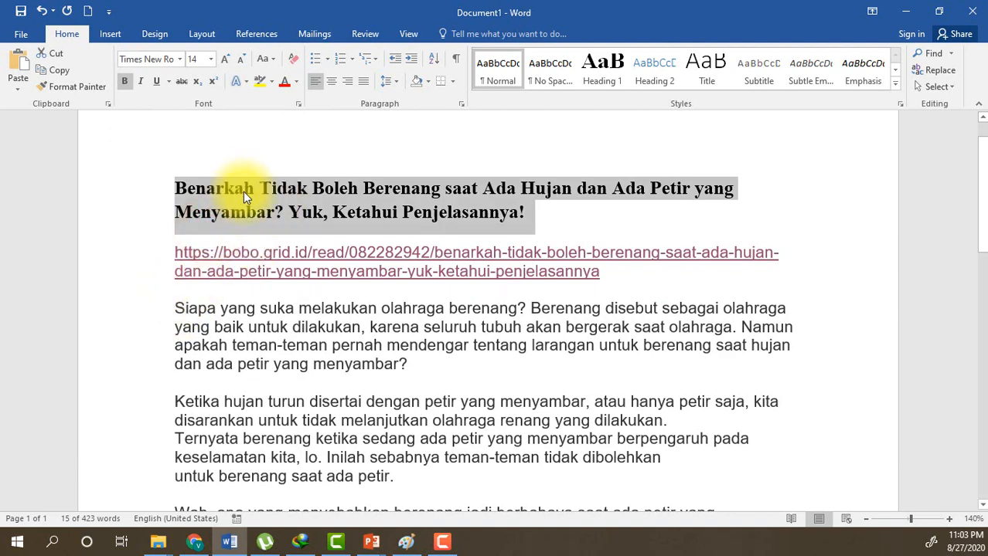
left_click(177, 59)
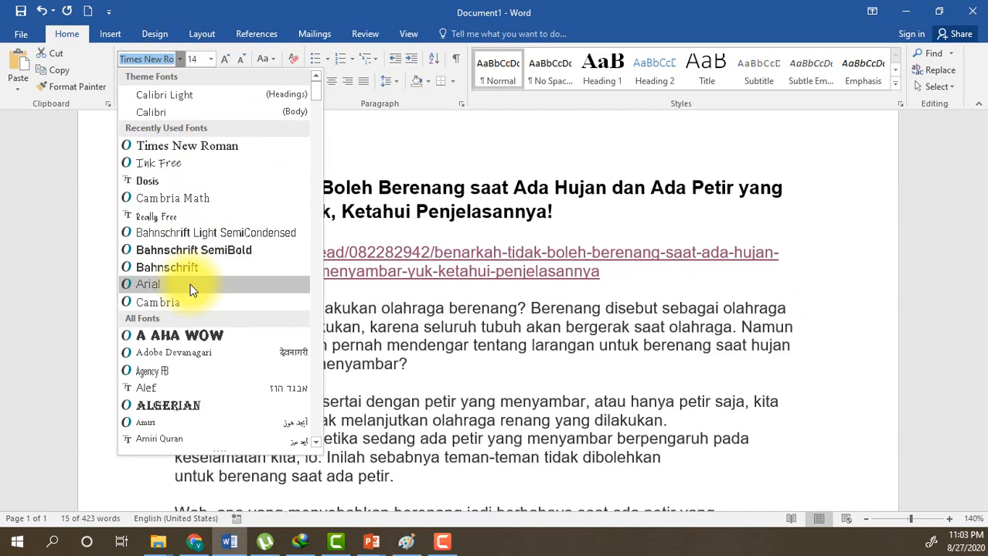
left_click(193, 285)
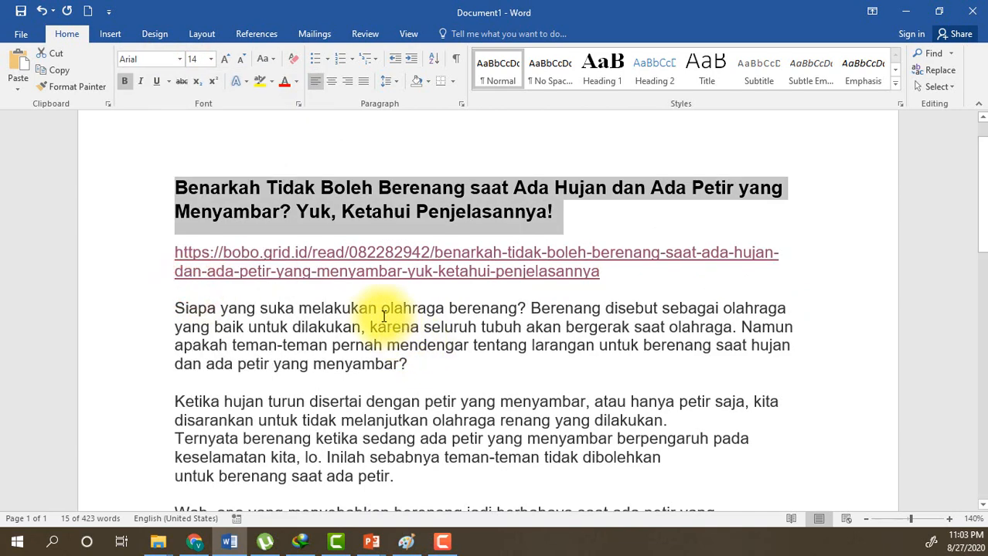
Browse the list of available fonts for the selected title and close it without choosing one.
left_click(179, 58)
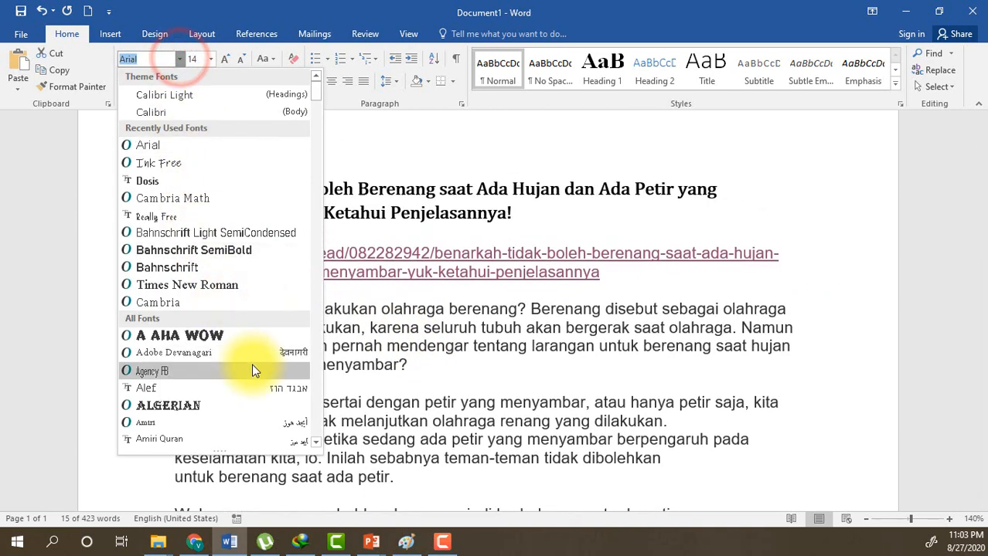
scroll(250, 363, "down", 10)
scroll(231, 328, "down", 10)
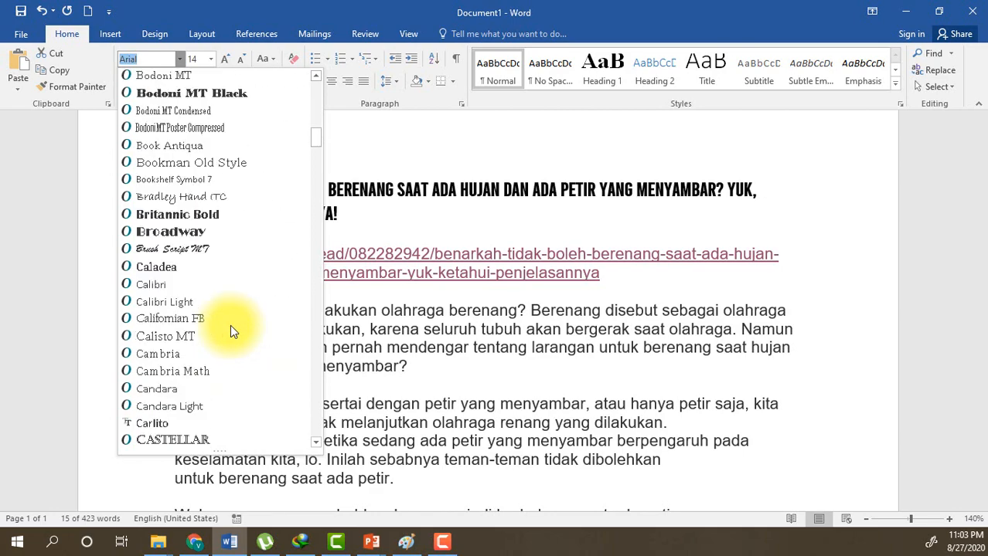
scroll(231, 328, "down", 12)
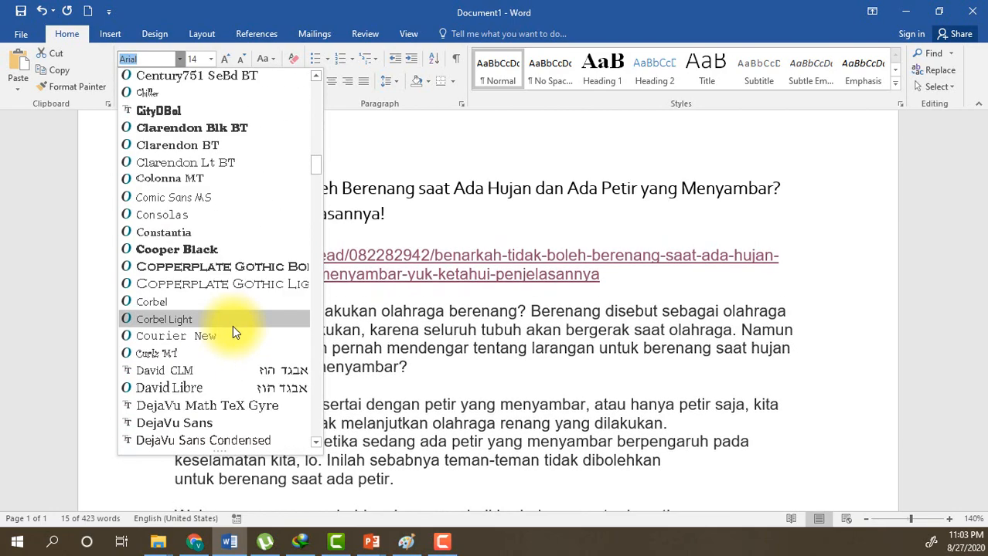
scroll(239, 310, "down", 7)
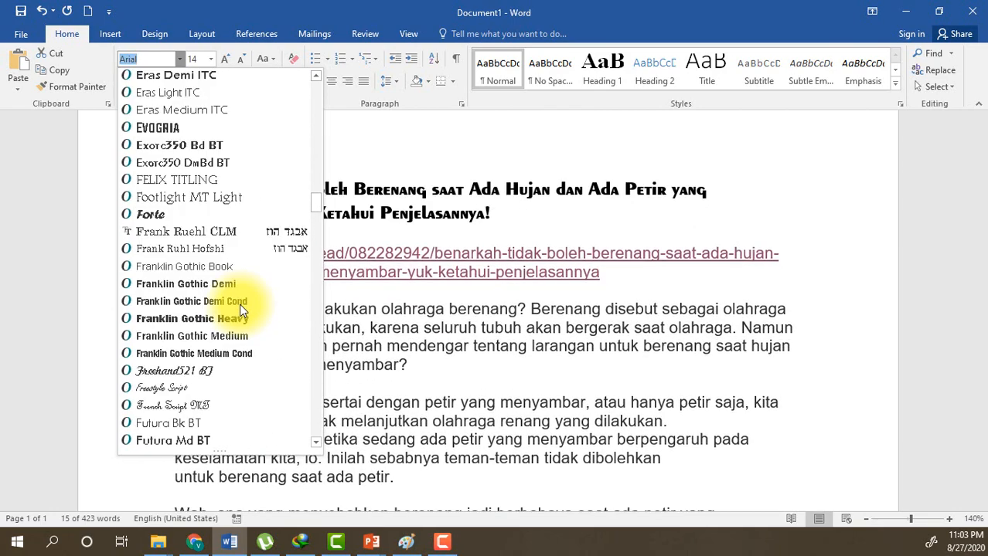
scroll(240, 312, "down", 14)
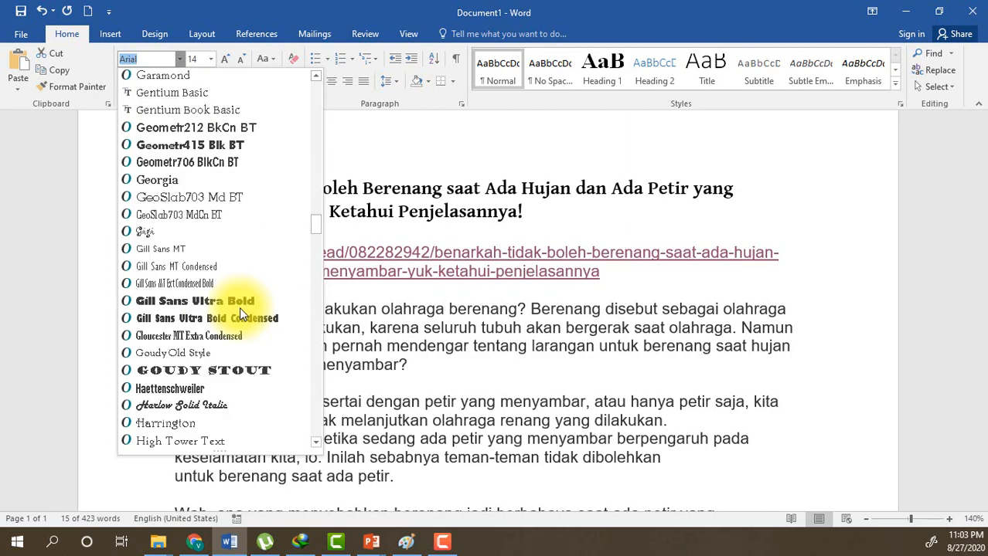
scroll(240, 307, "down", 15)
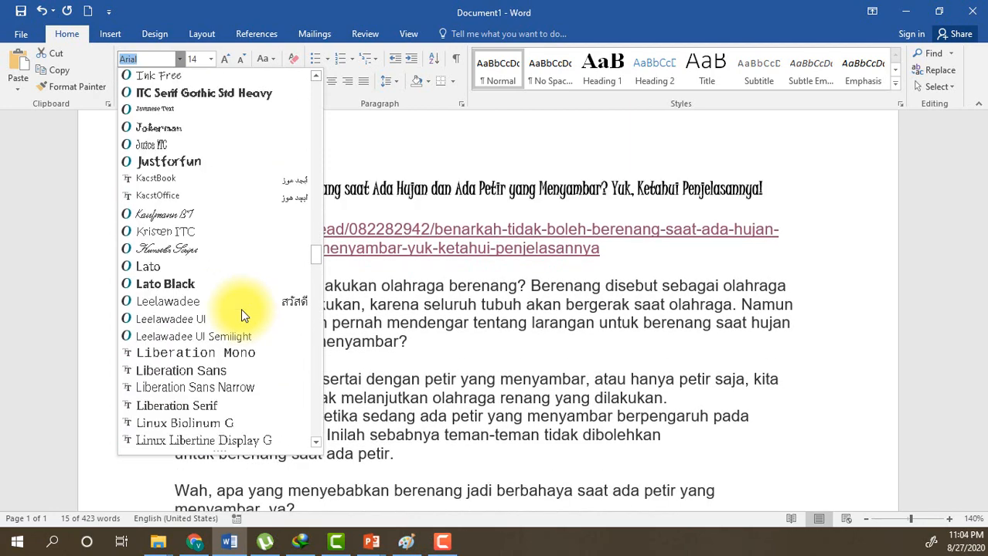
scroll(241, 308, "down", 15)
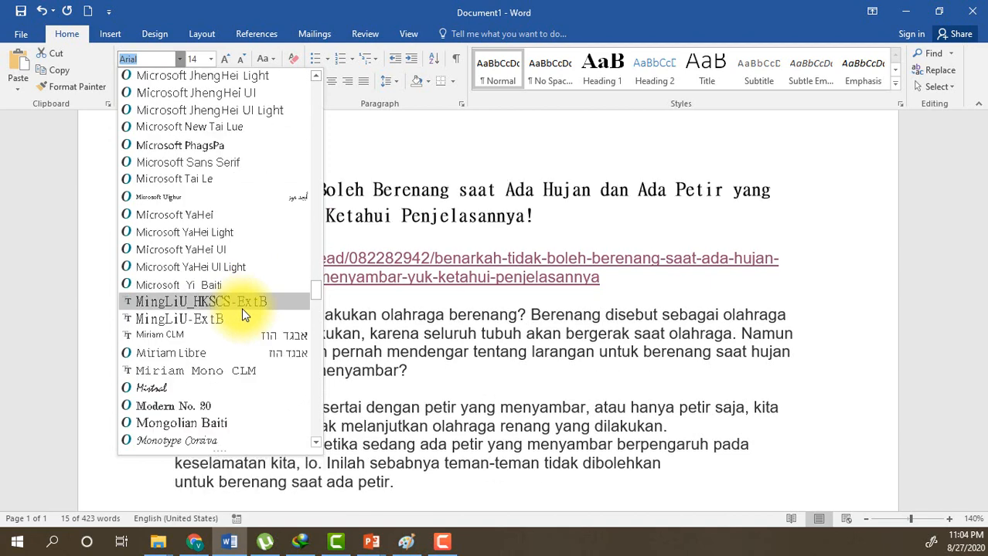
scroll(242, 307, "down", 20)
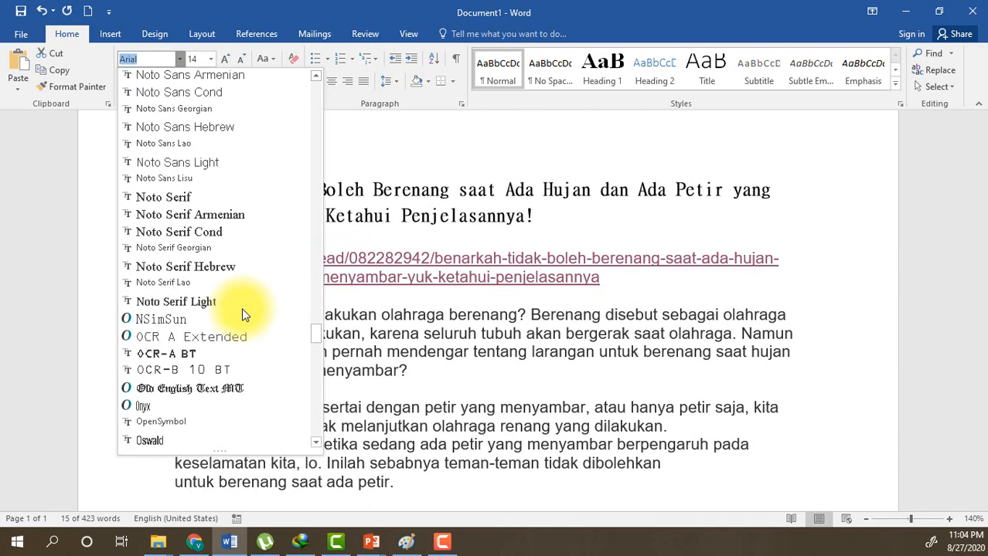
left_click(539, 320)
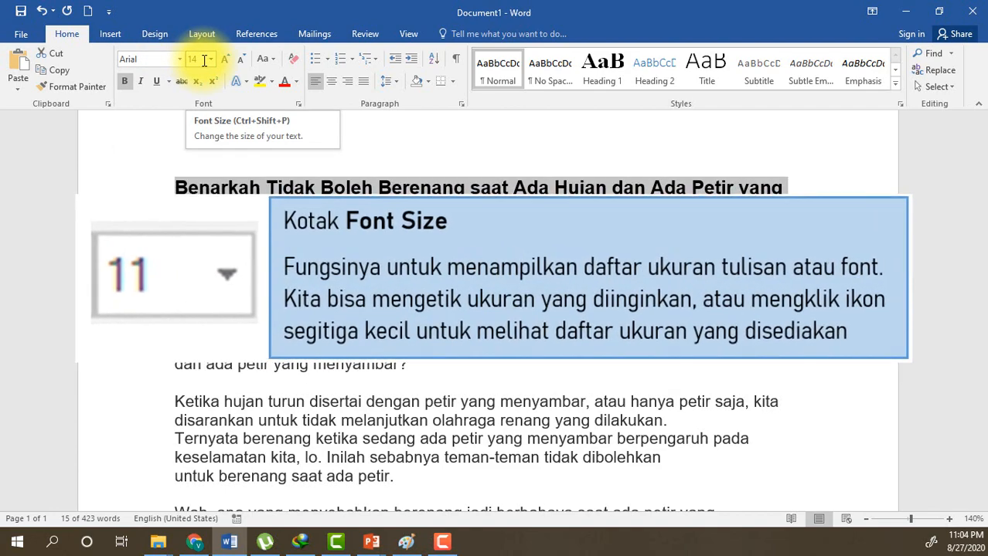
Select the two-line article title above the link and set its font size to 16.
left_click(177, 187)
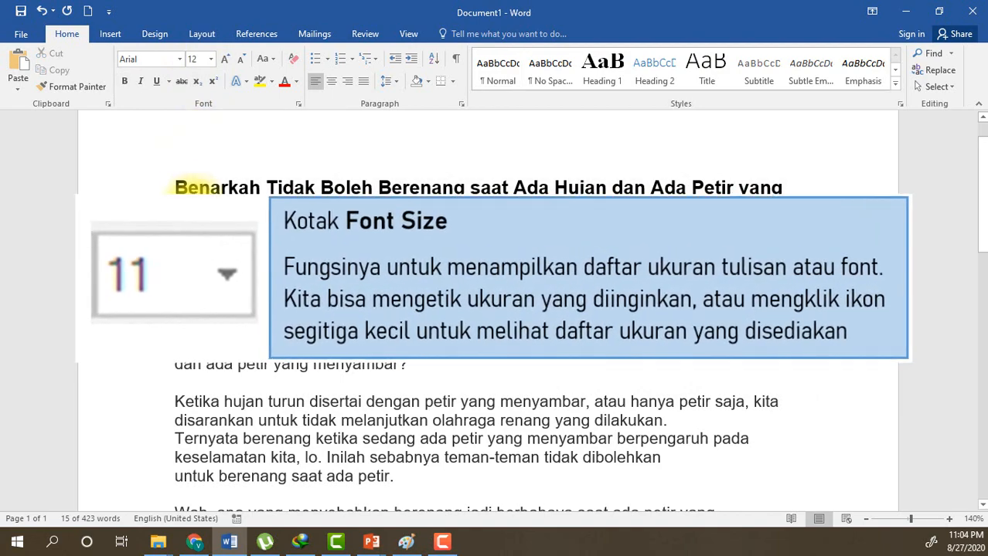
left_click_drag(215, 189, 559, 214)
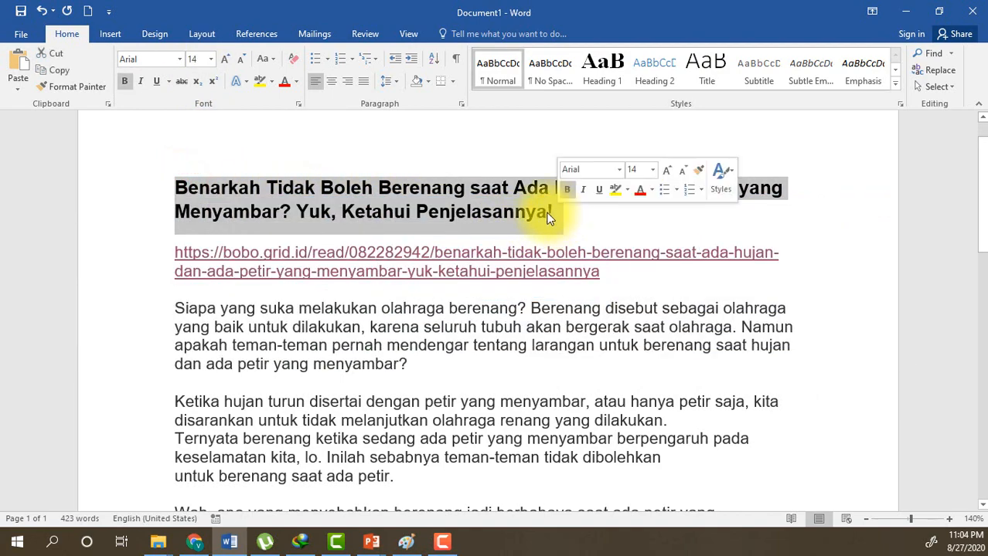
left_click(209, 58)
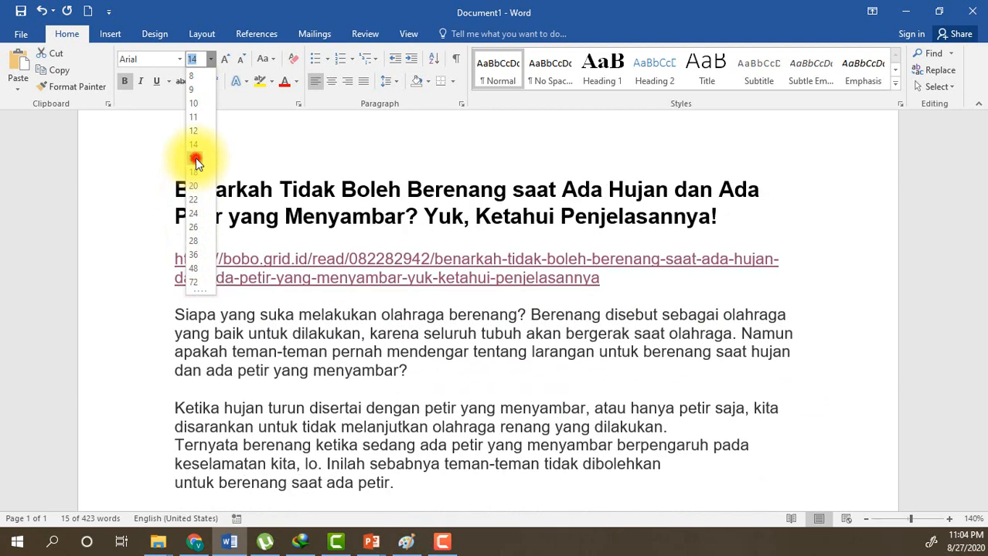
left_click(195, 157)
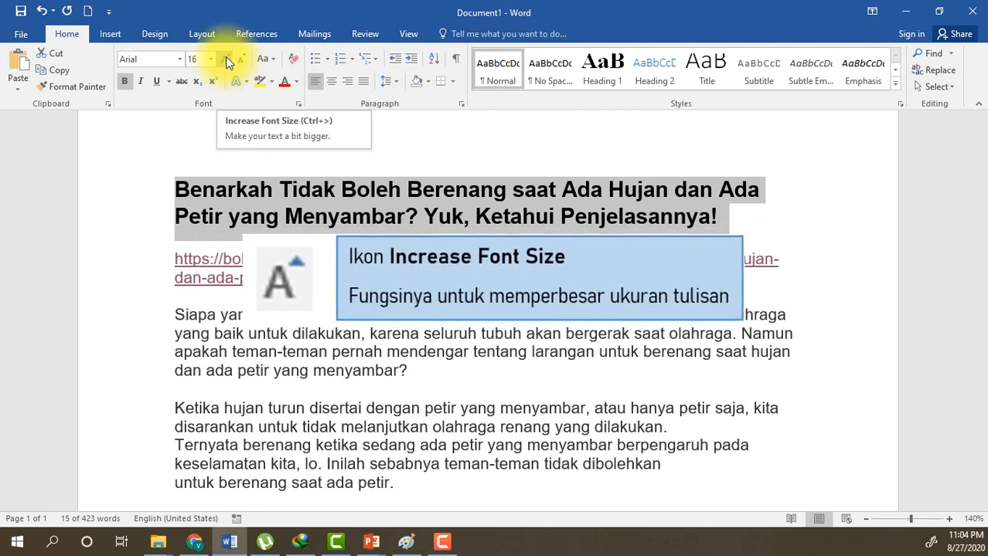
Enlarge the selected title to size 24 in four increments with Increase Font Size.
left_click(227, 63)
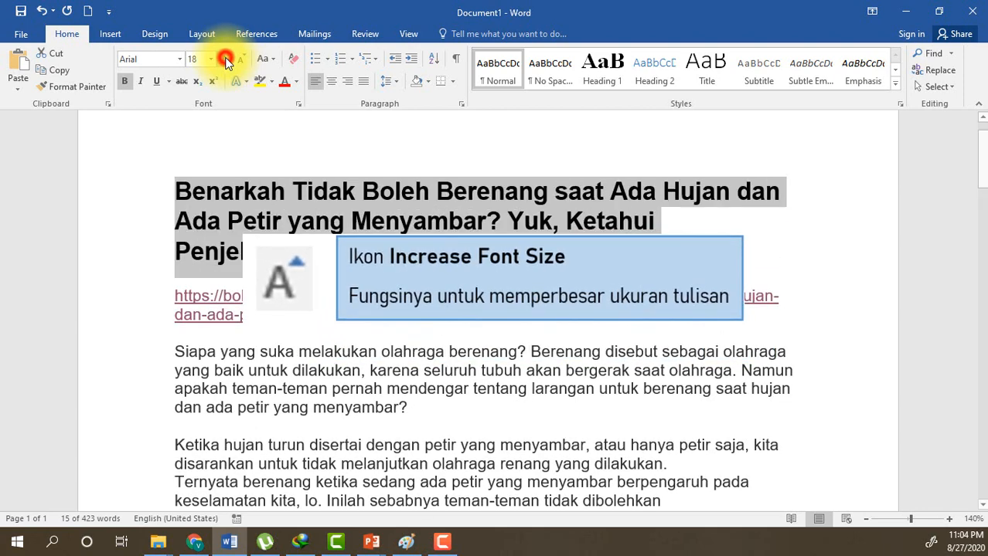
left_click(227, 63)
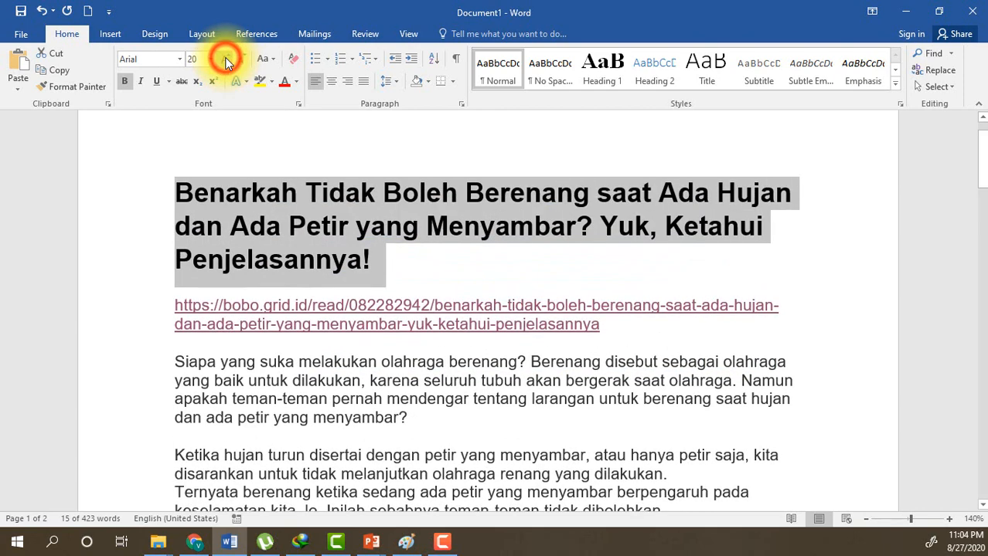
left_click(227, 63)
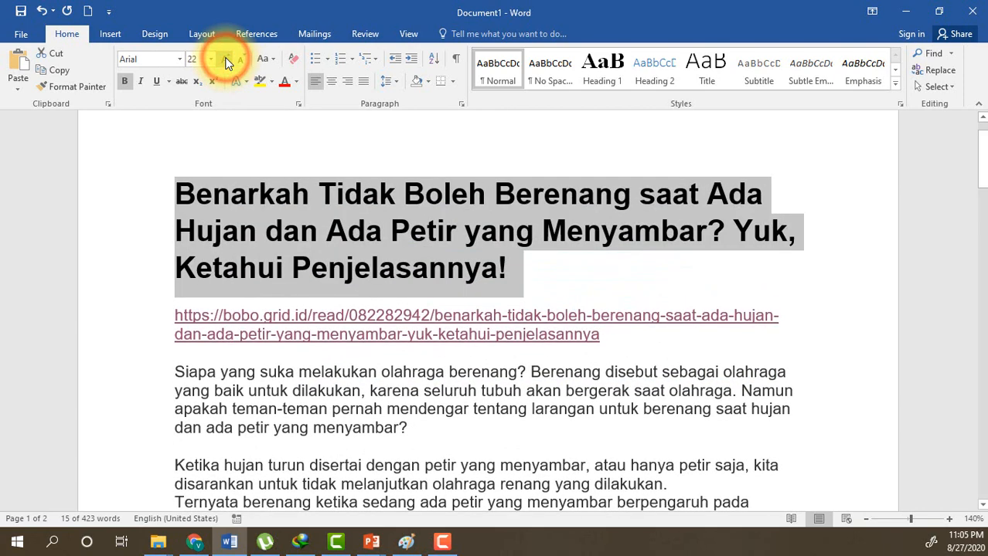
left_click(227, 63)
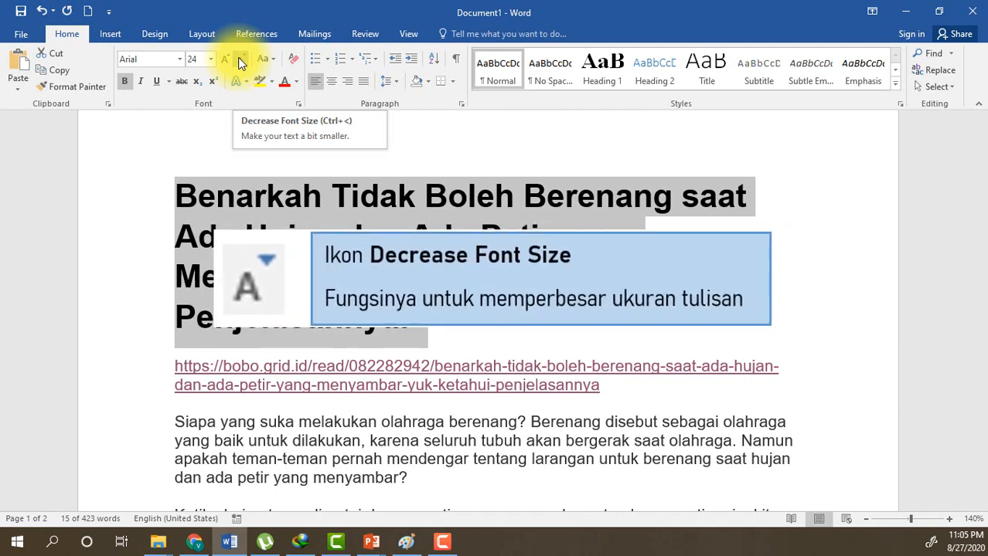
Shrink the title to size 16 in four increments with Decrease Font Size.
left_click(240, 59)
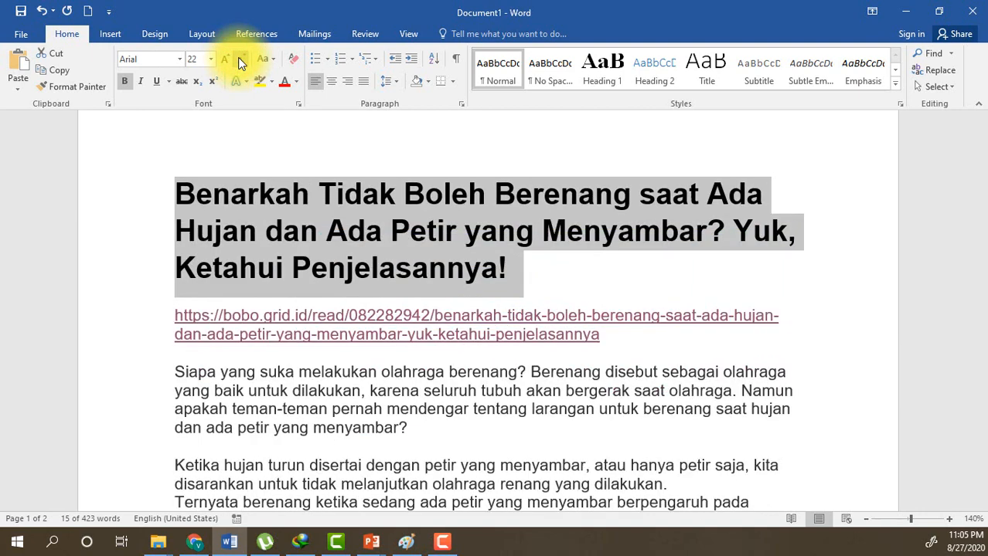
left_click(238, 59)
left_click(239, 60)
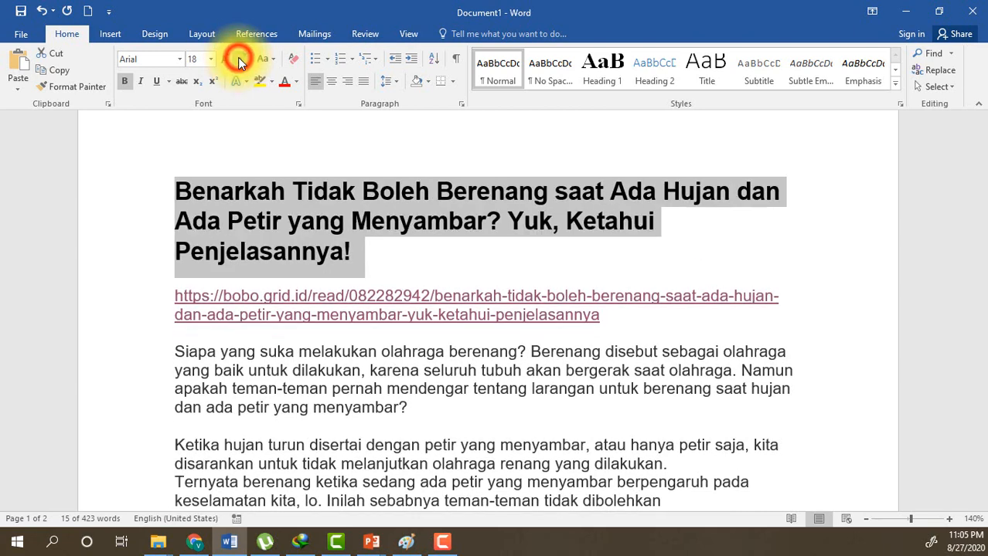
left_click(239, 59)
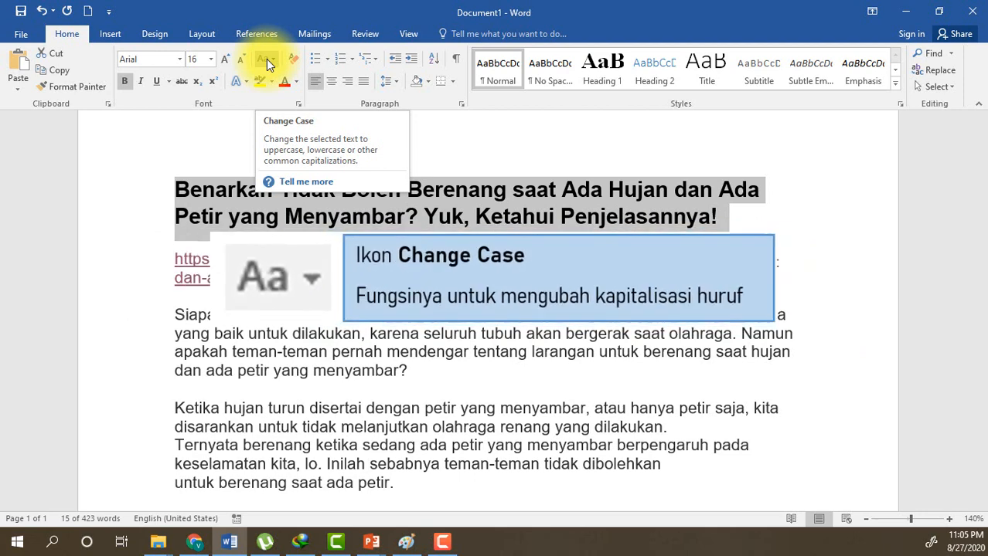
Try to convert the selected title to Sentence case with Change Case.
left_click(266, 60)
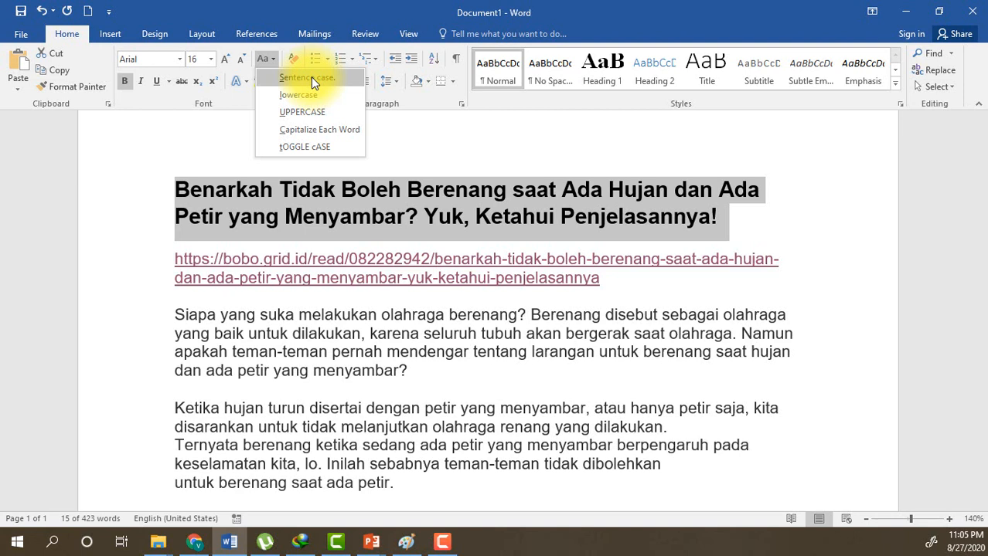
left_click(310, 76)
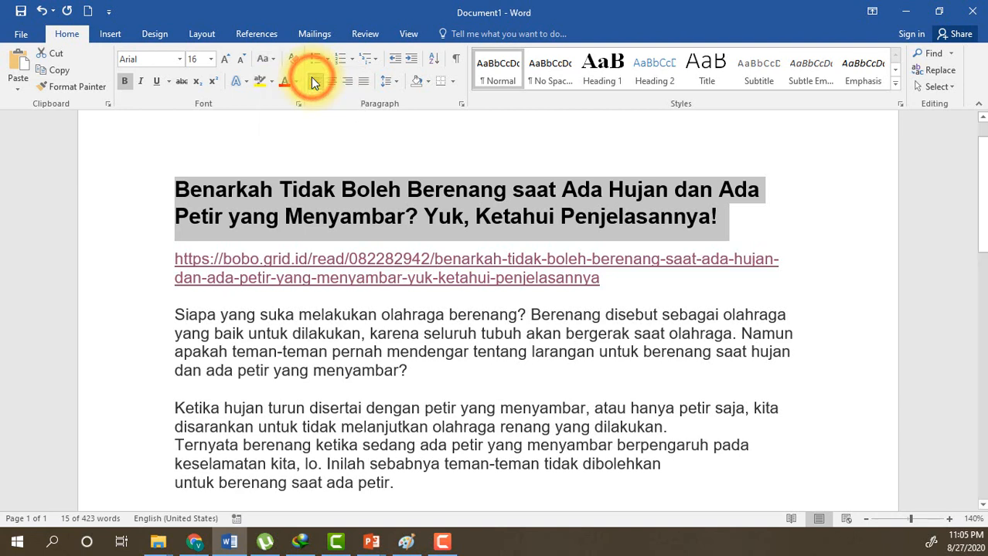
left_click(263, 60)
left_click(283, 78)
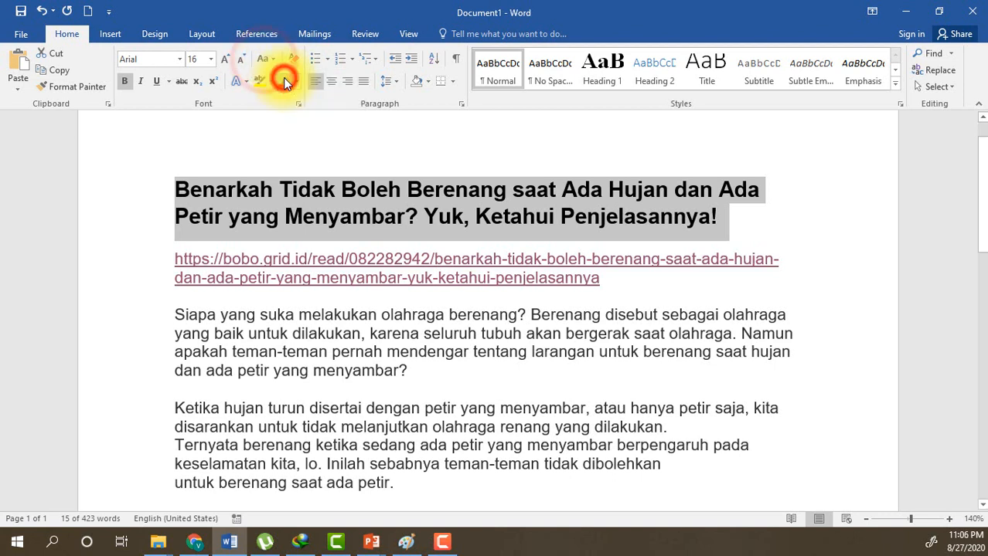
Reselect the whole article title above the link and convert it to lowercase.
left_click(283, 193)
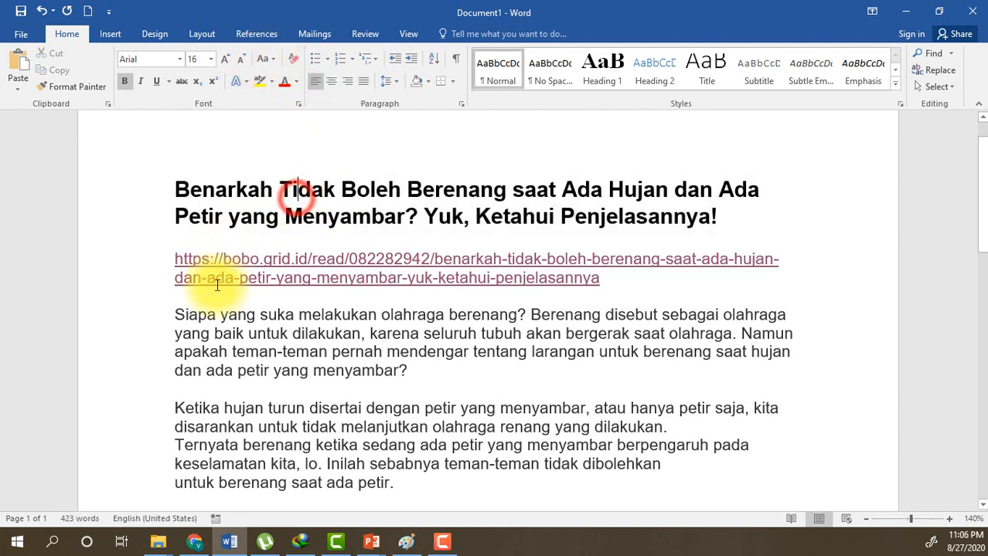
left_click(276, 190)
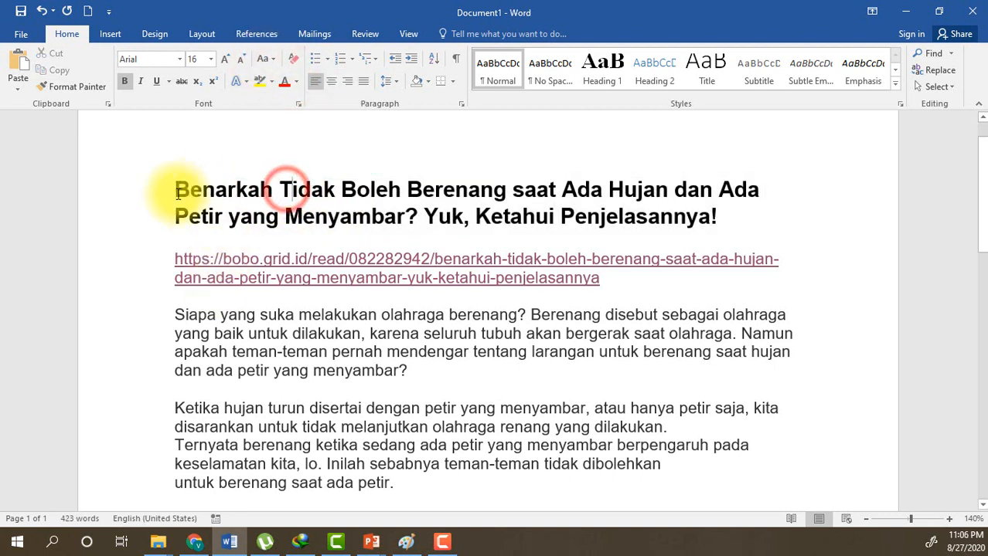
left_click_drag(174, 191, 717, 212)
left_click(264, 60)
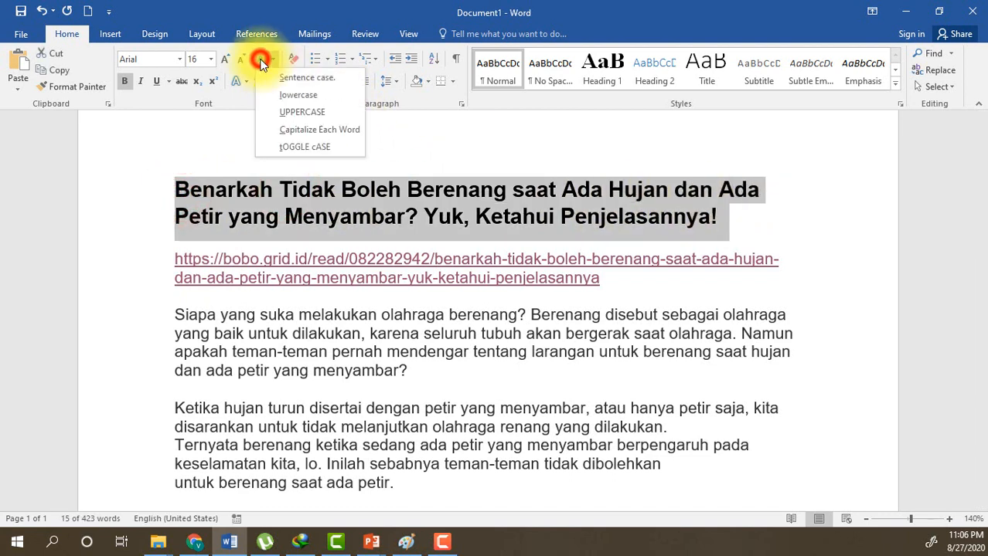
left_click(287, 91)
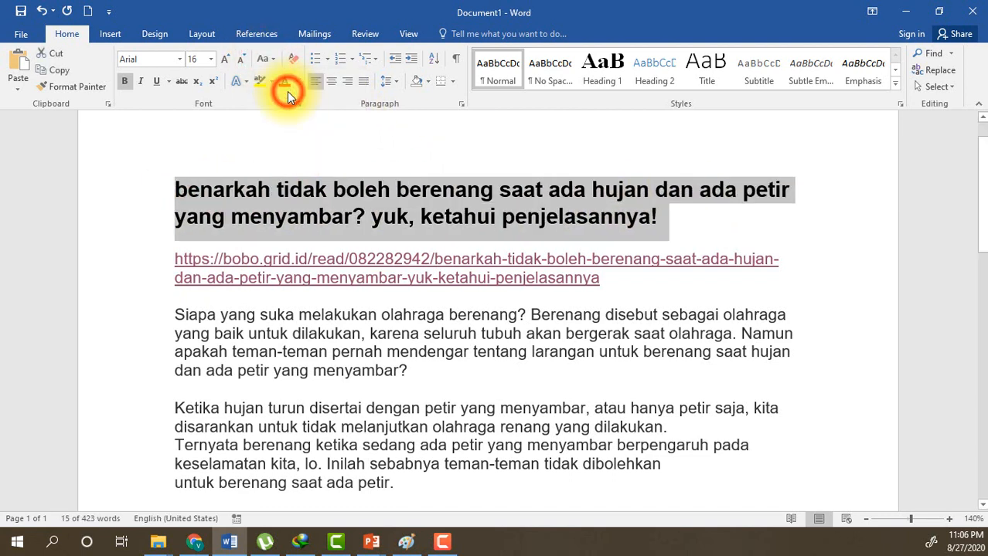
Change the lowercase title to Sentence case.
left_click(264, 59)
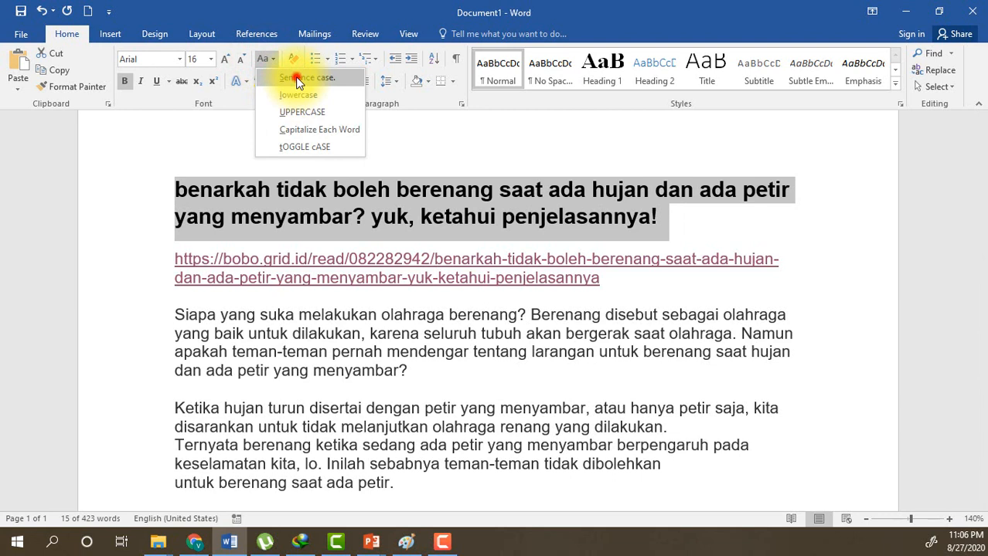
left_click(296, 76)
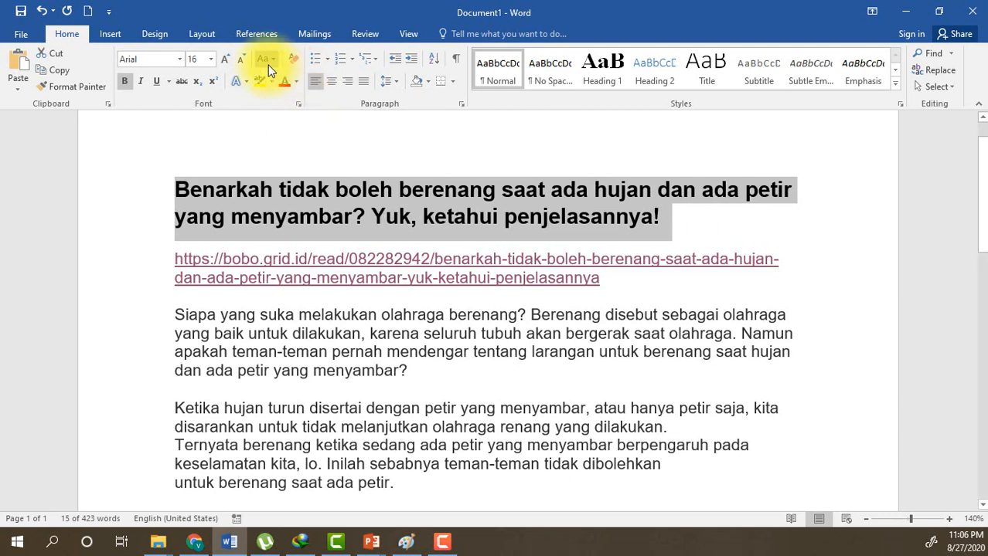
left_click(268, 65)
left_click(275, 75)
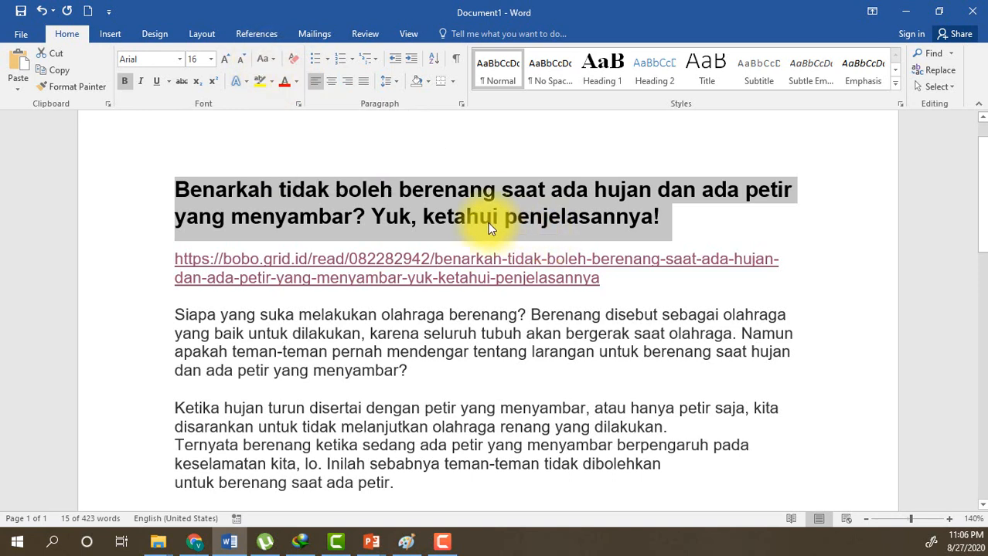
Convert the title to UPPERCASE, and change it to Capitalize Each Word.
left_click(265, 59)
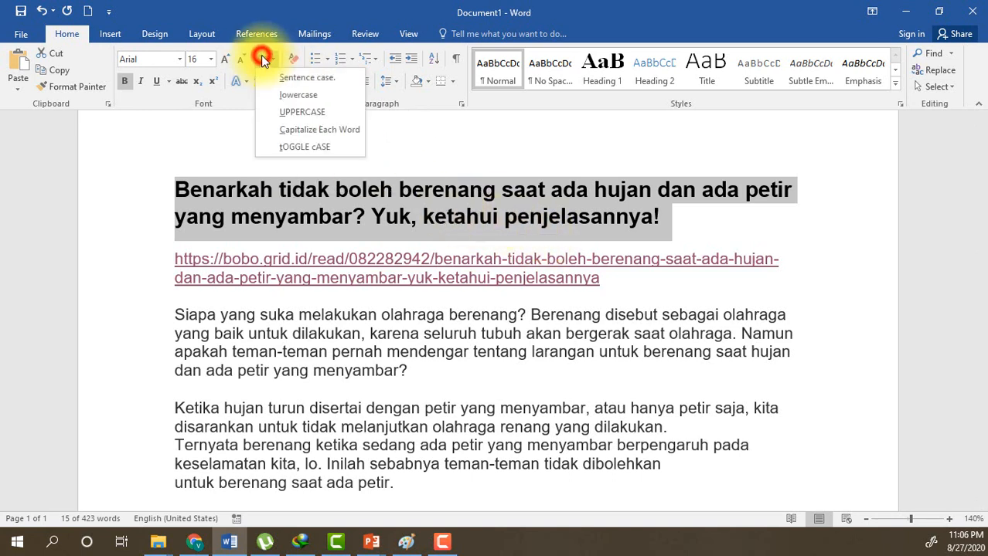
left_click(307, 116)
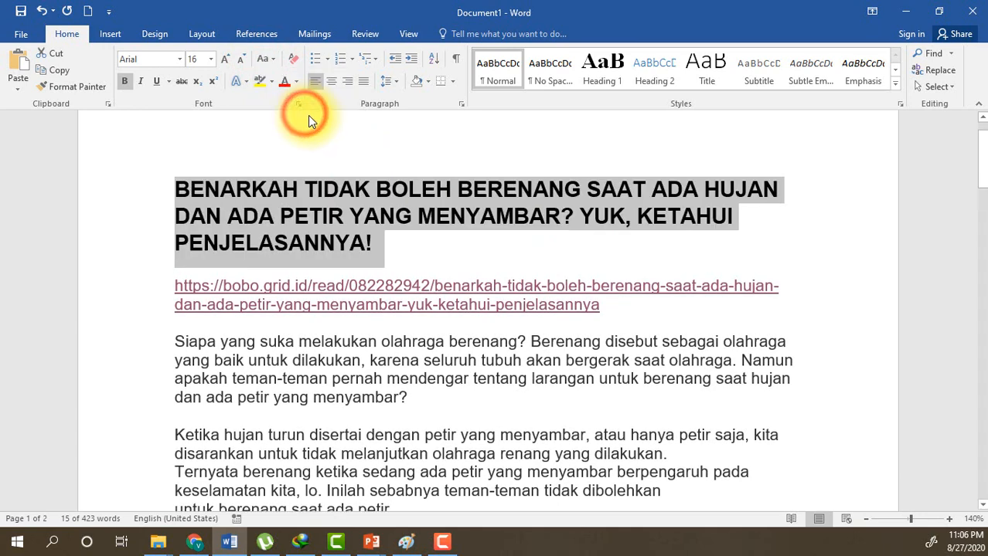
left_click(263, 60)
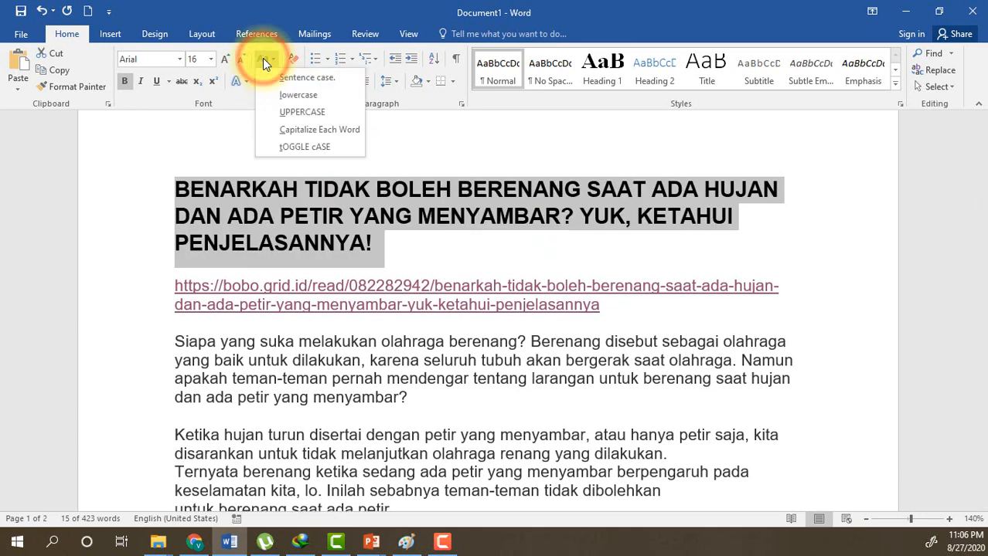
left_click(323, 131)
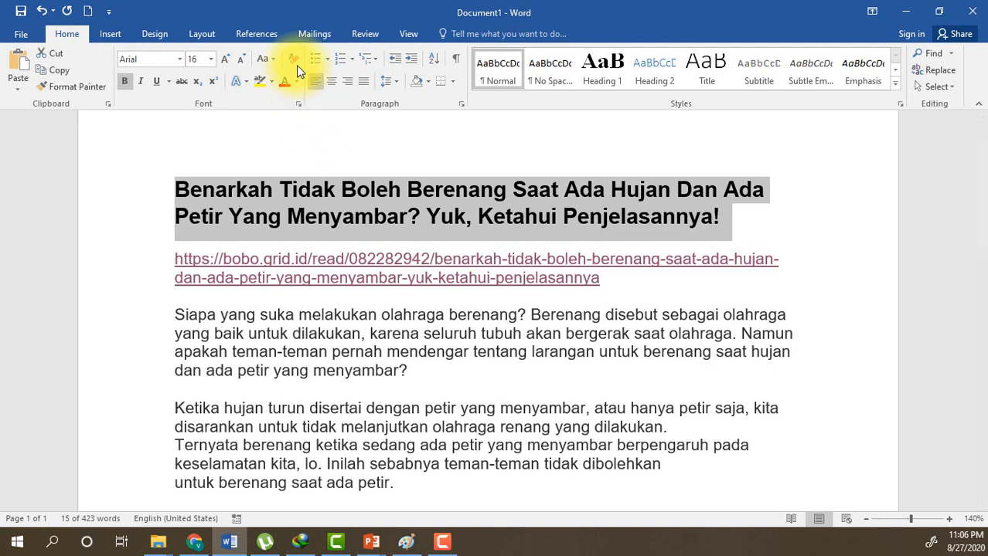
Try tOGGLE cASE on the title, and return it to Capitalize Each Word.
left_click(263, 60)
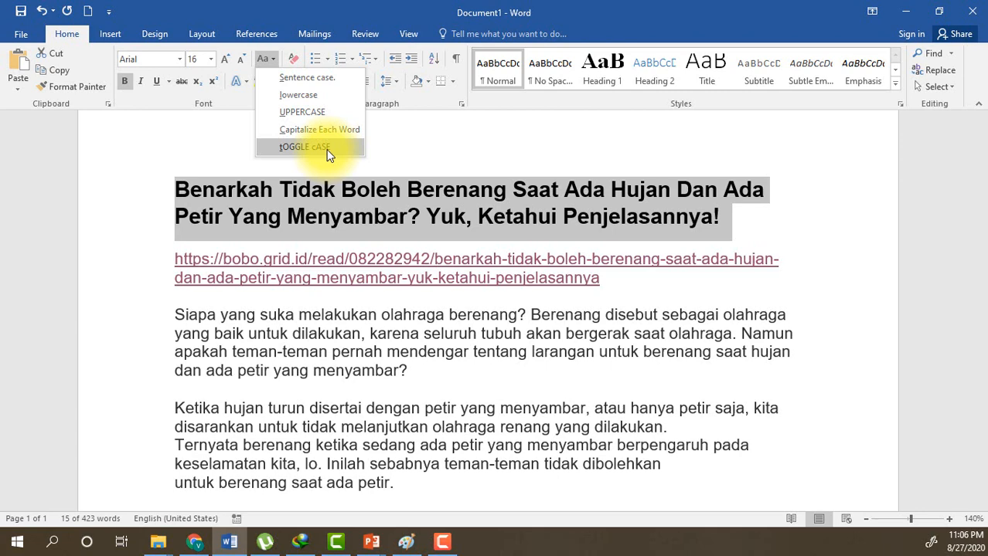
left_click(326, 151)
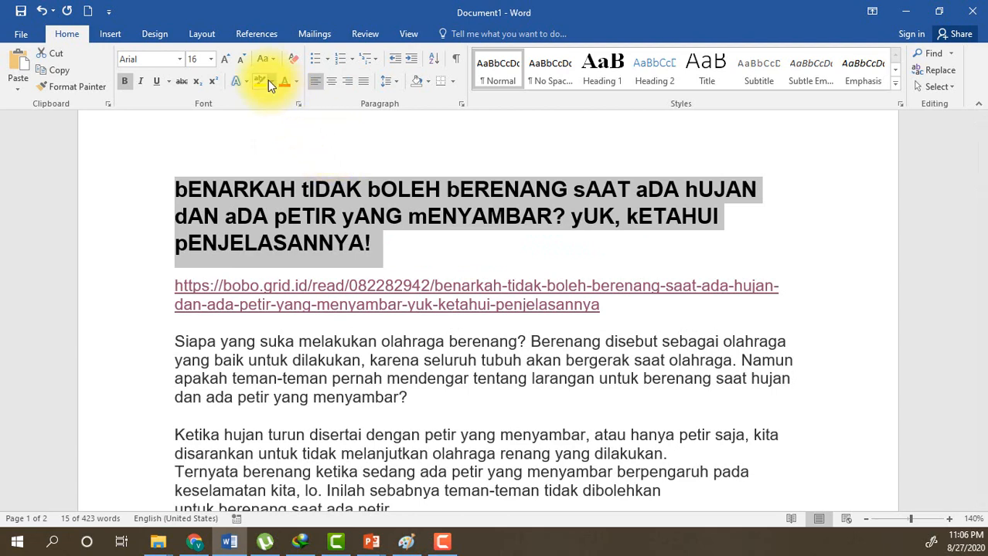
left_click(263, 60)
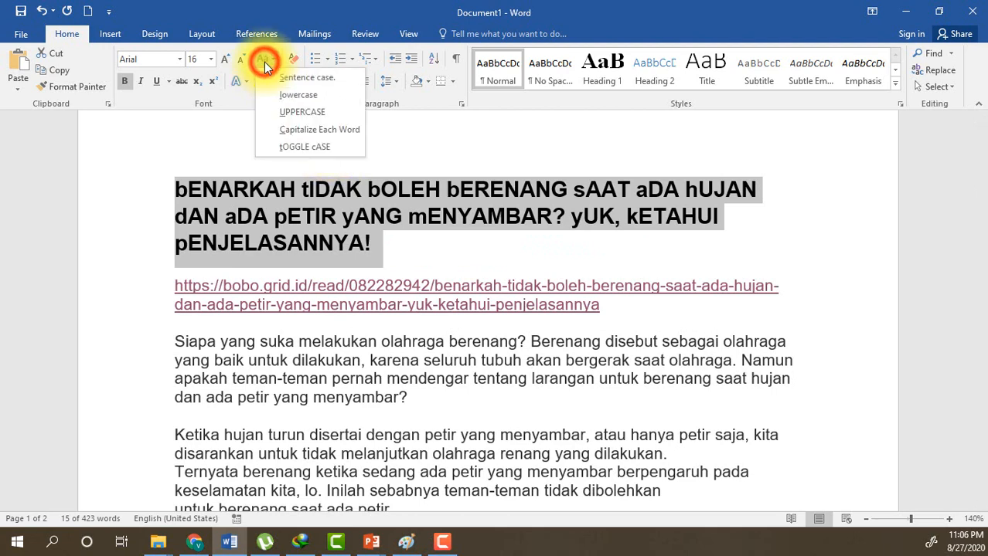
left_click(316, 132)
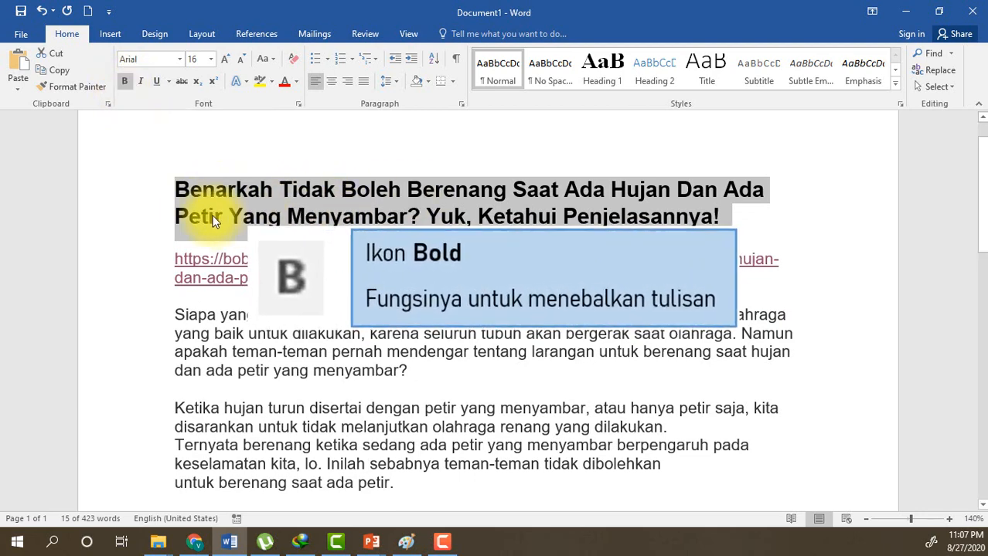
Remove bold from the selected title and apply it again.
left_click(124, 82)
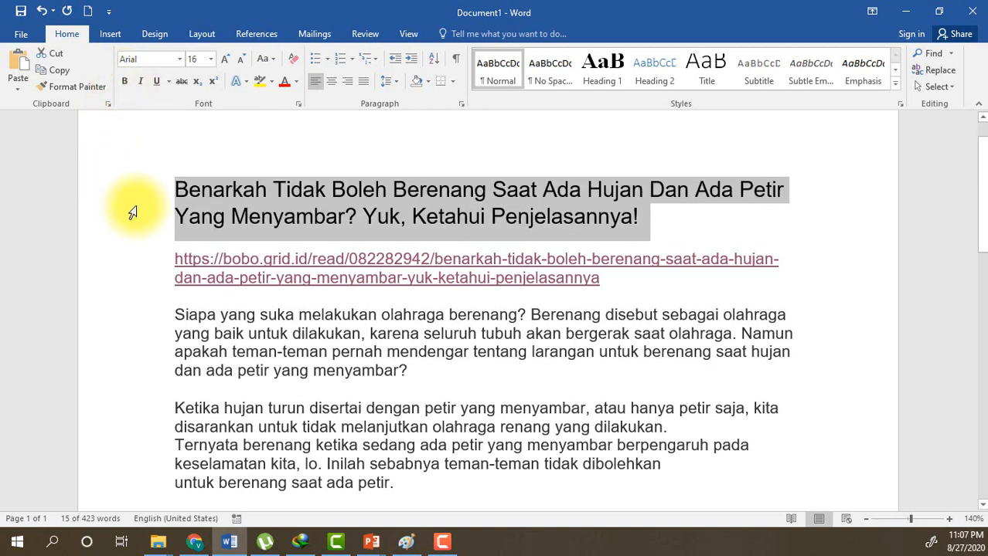
left_click(125, 81)
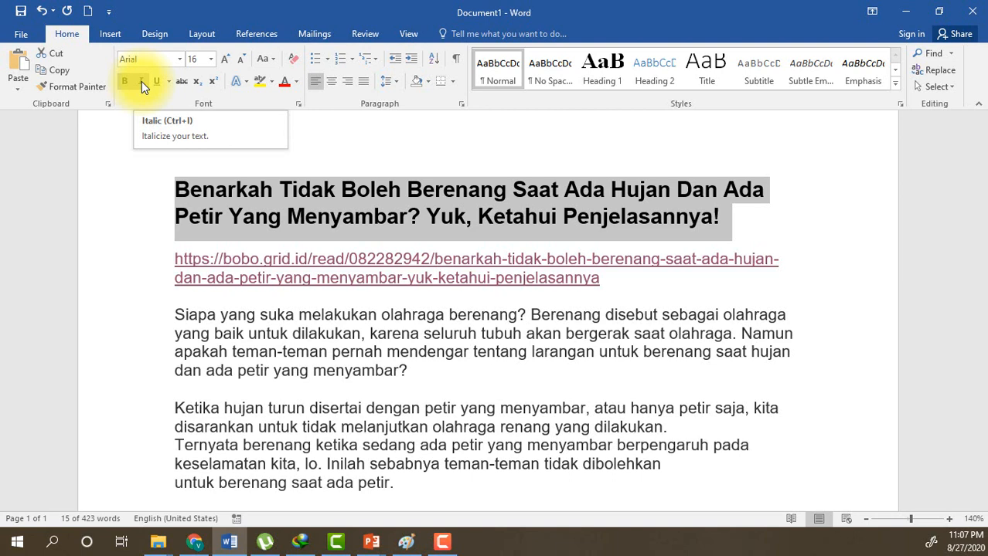
Try italic and underline one after the other on the title, removing each again.
left_click(142, 81)
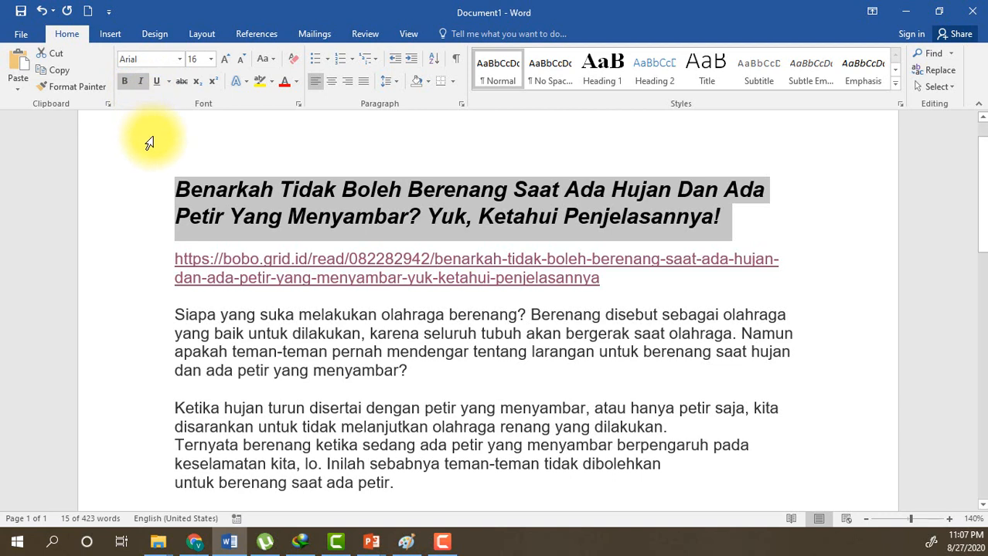
left_click(141, 80)
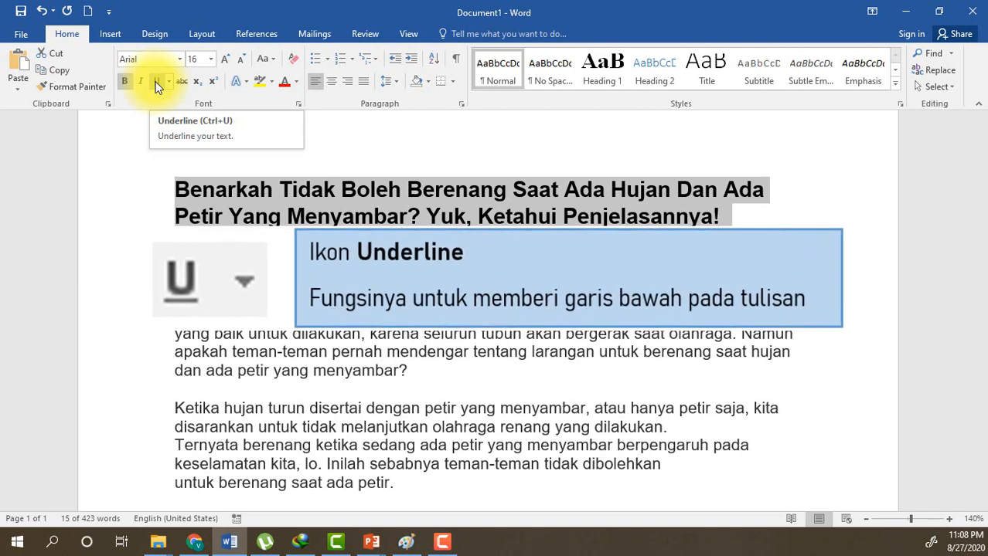
left_click(157, 83)
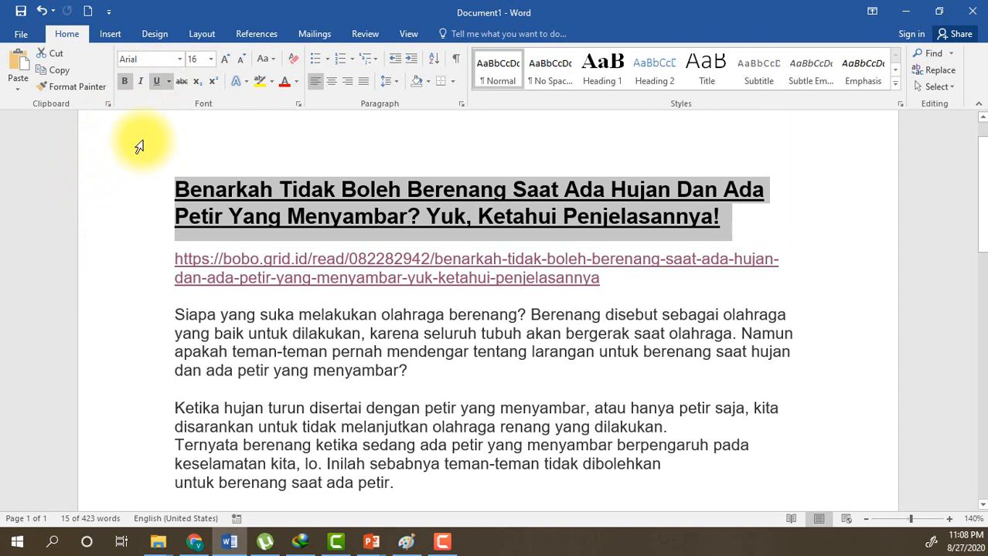
left_click(157, 83)
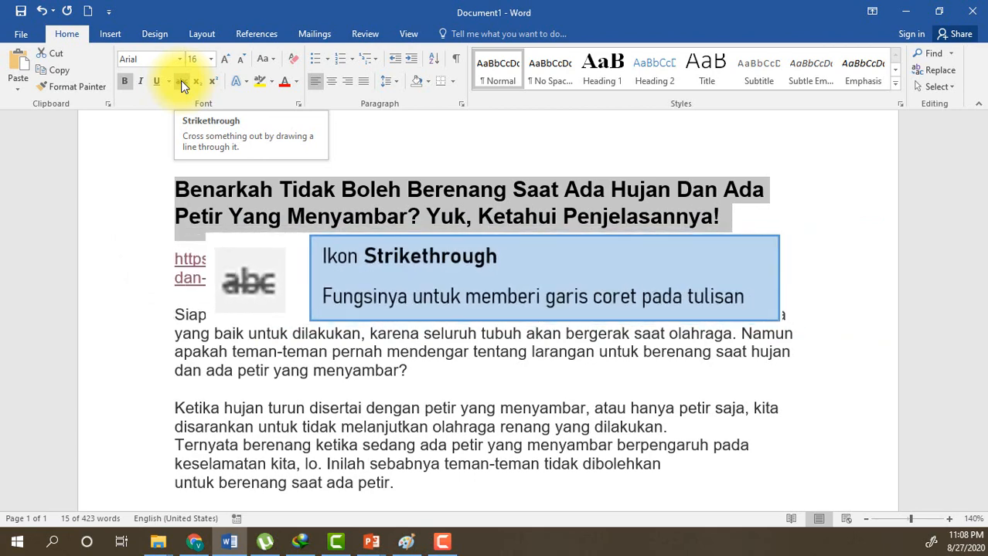
Try strikethrough on the selected title and remove it again.
left_click(180, 80)
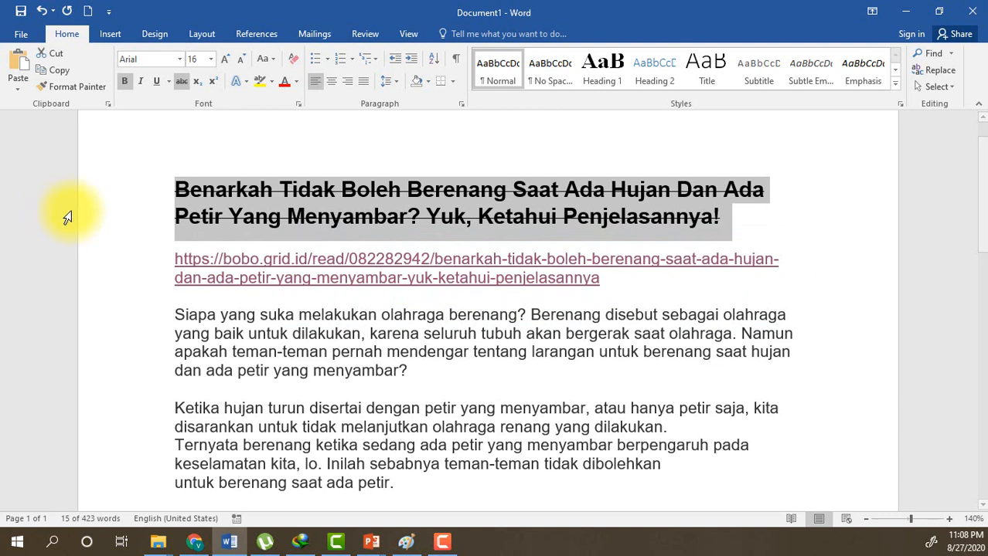
left_click(182, 81)
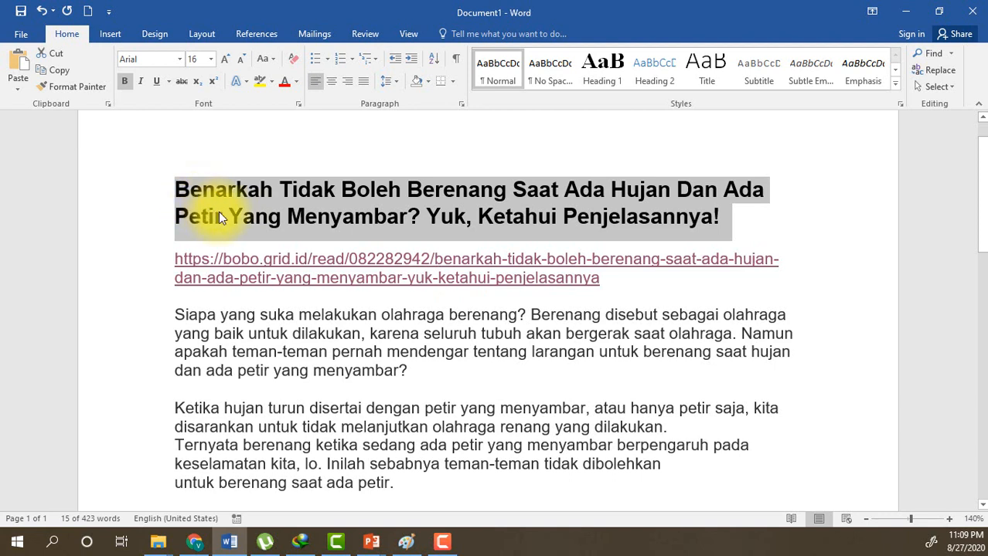
Try subscript and superscript one after the other on the final h of "Benarkah" in the title, removing each again.
left_click(204, 194)
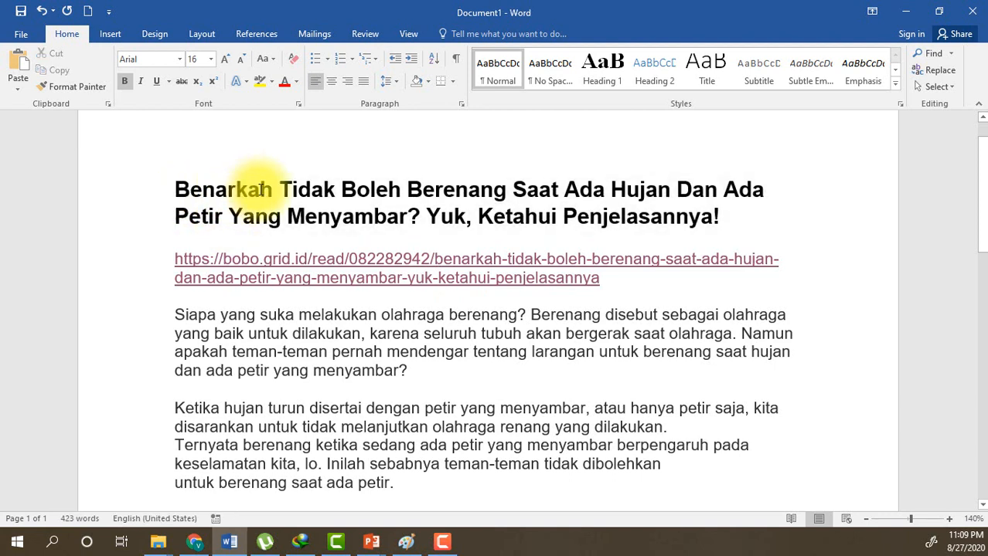
left_click_drag(260, 190, 272, 190)
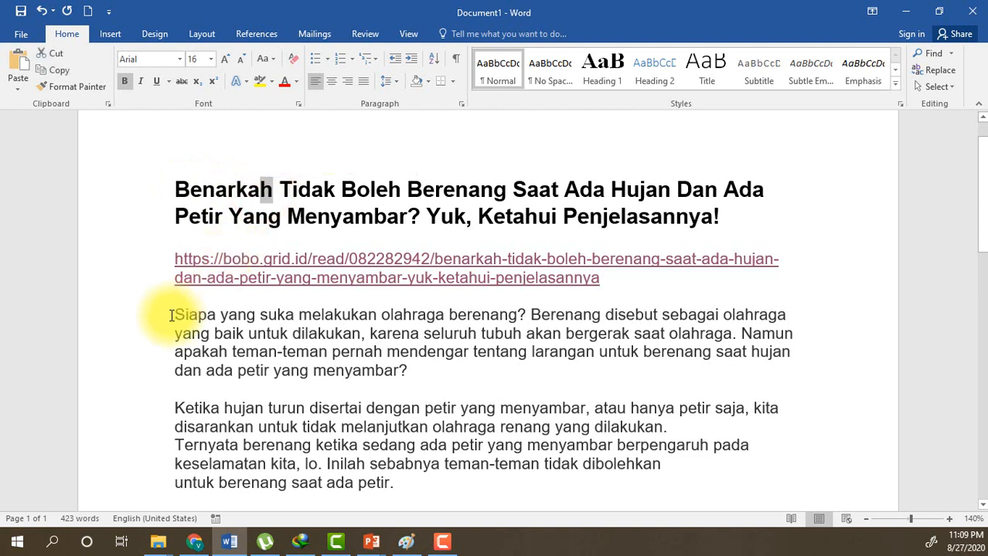
left_click(197, 81)
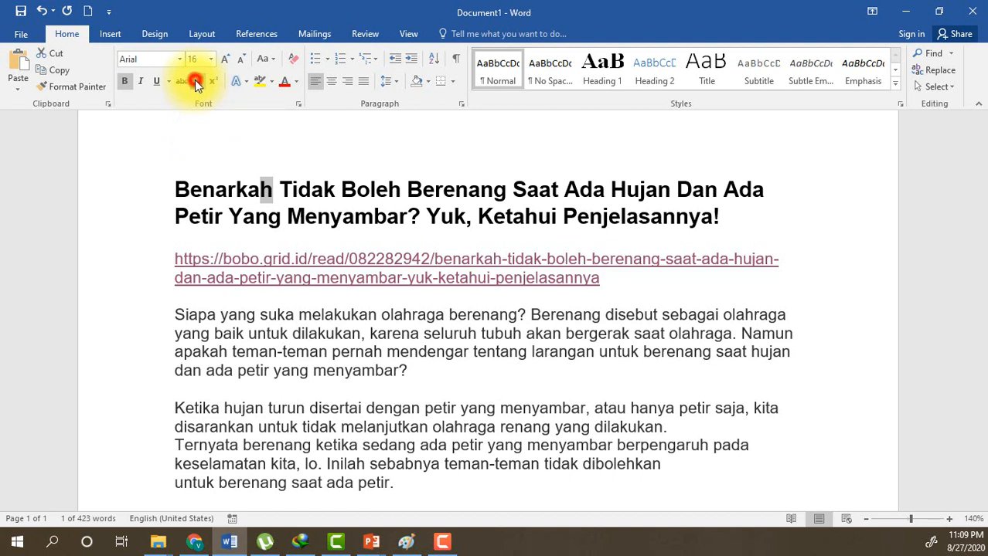
left_click(302, 185)
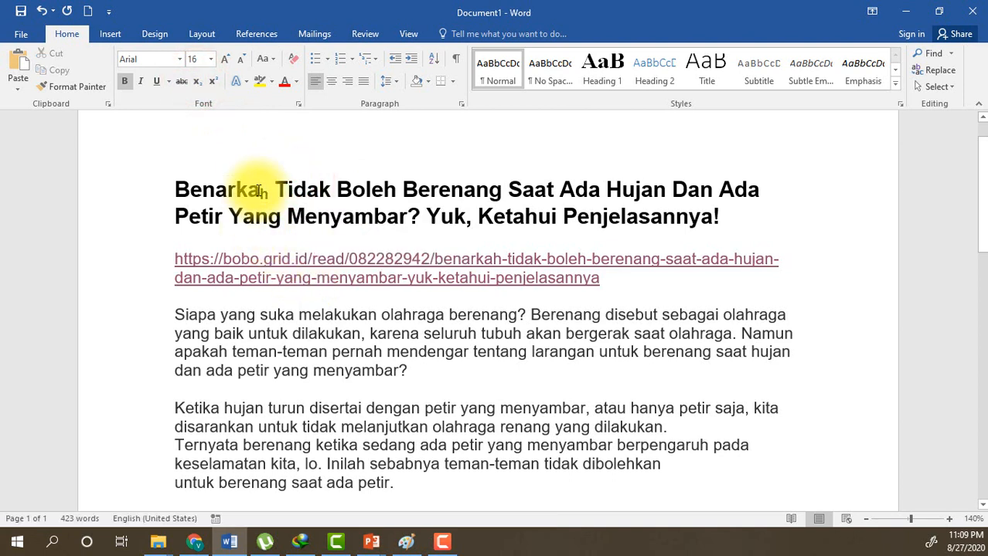
left_click_drag(258, 192, 265, 190)
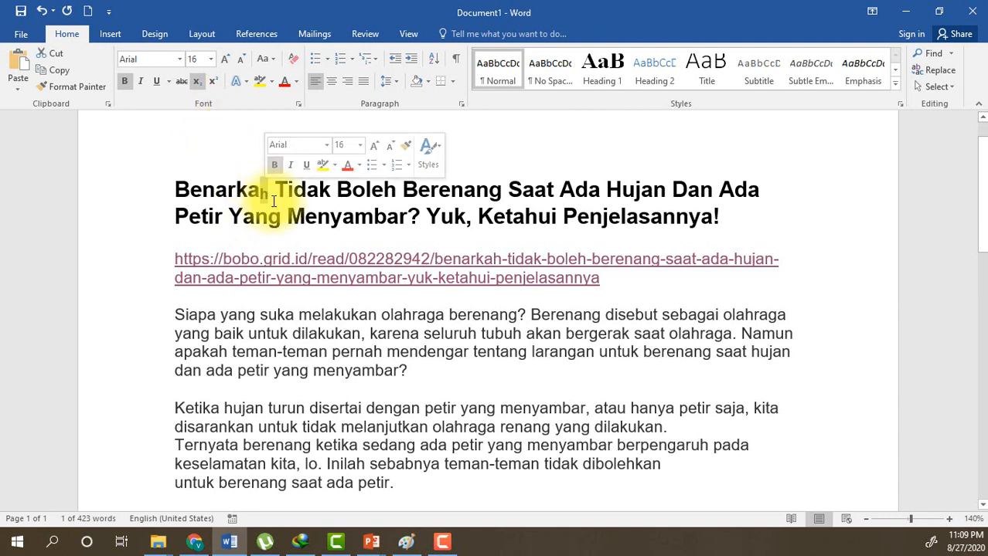
left_click(195, 78)
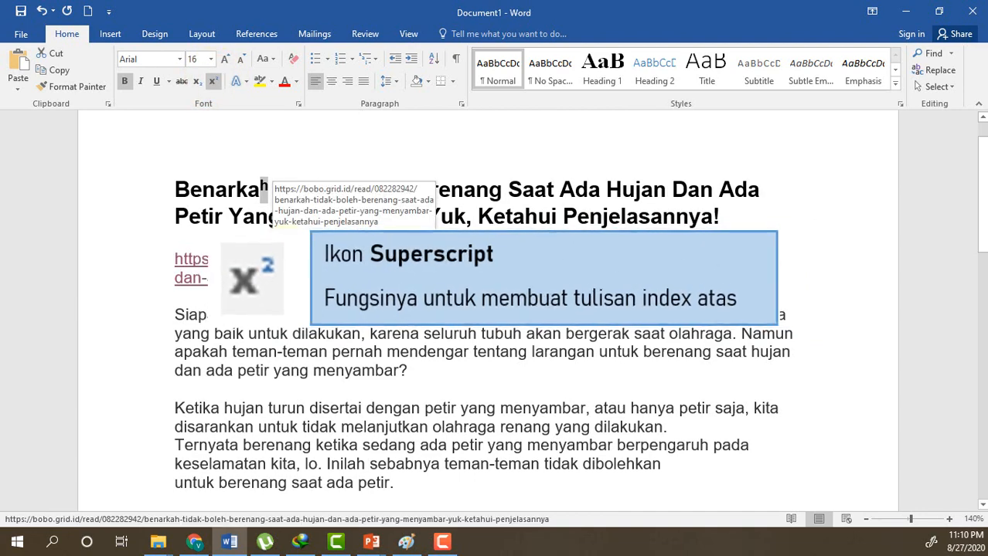
left_click(215, 83)
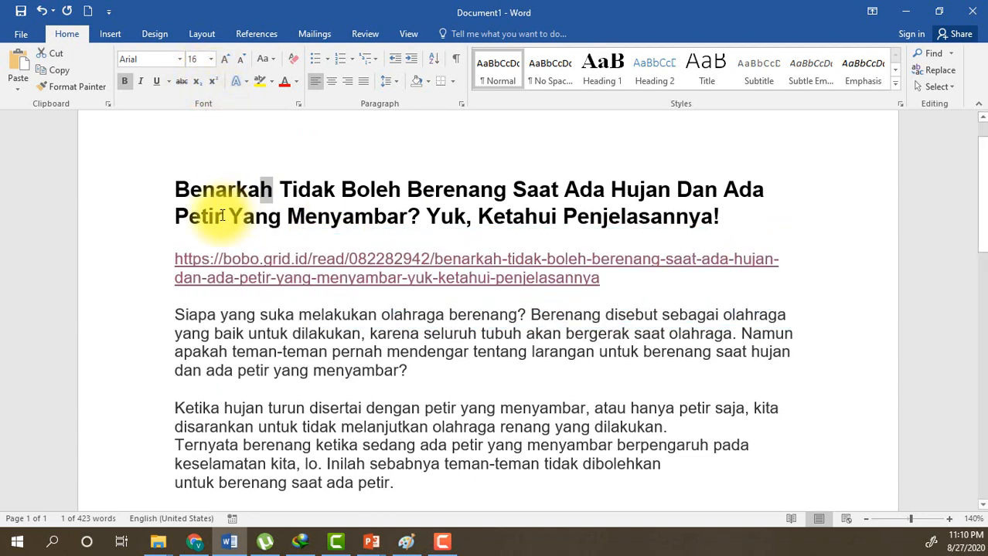
Add a line reading H2O directly below the title and format its 2 as subscript.
left_click(720, 217)
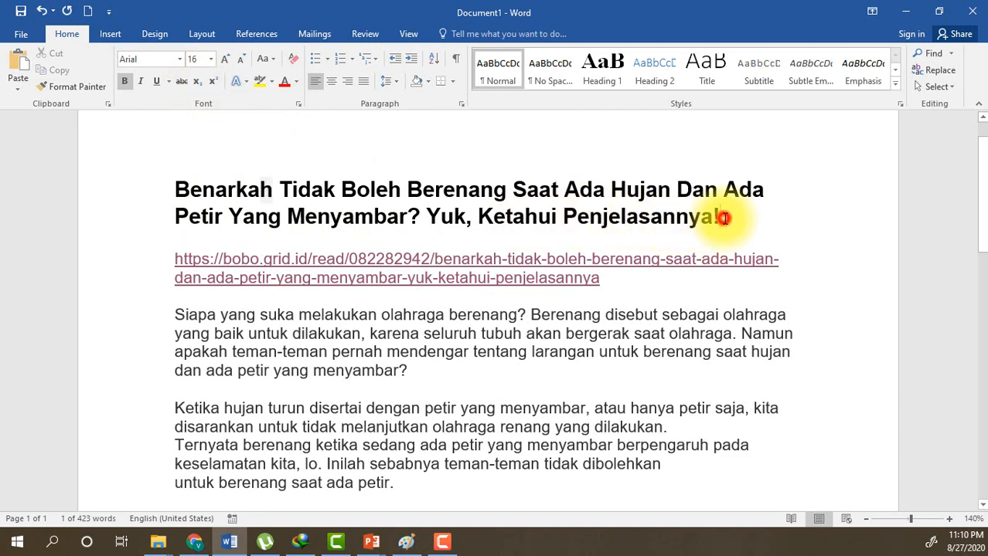
key("Return")
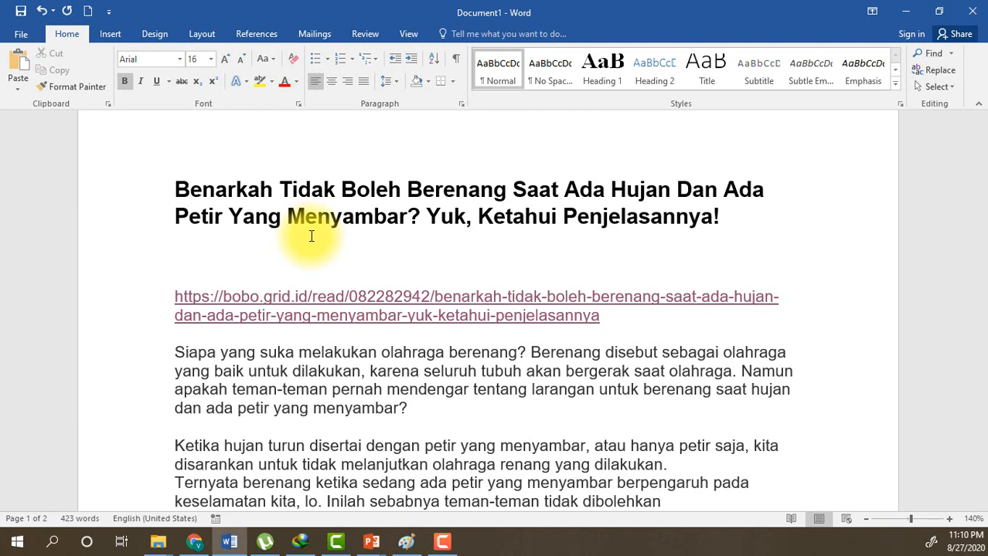
type("H20")
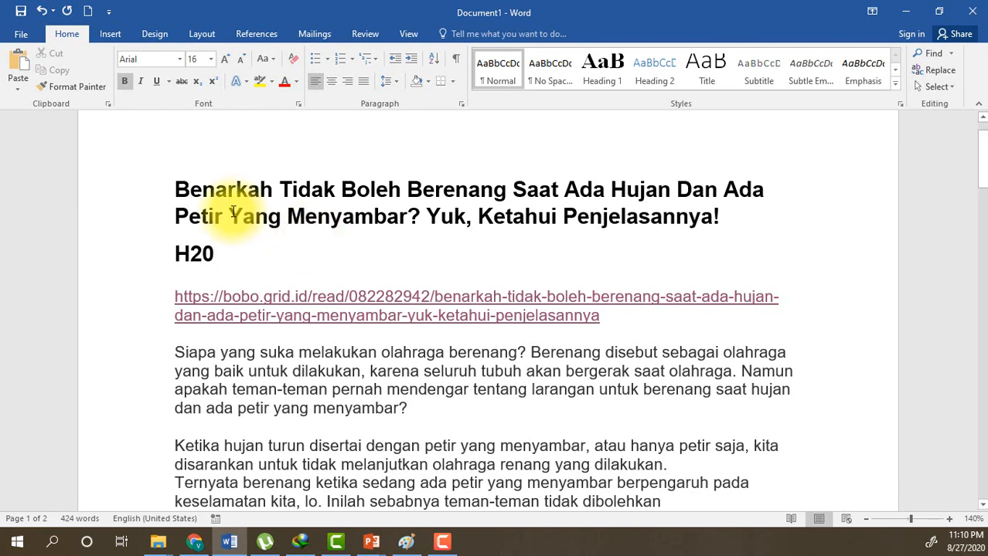
key("BackSpace")
type("O")
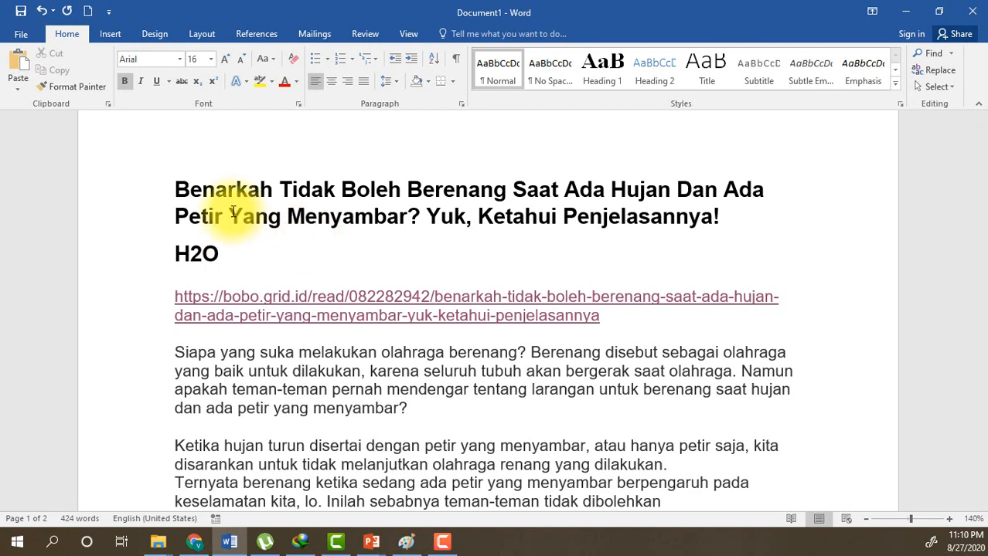
double_click(201, 260)
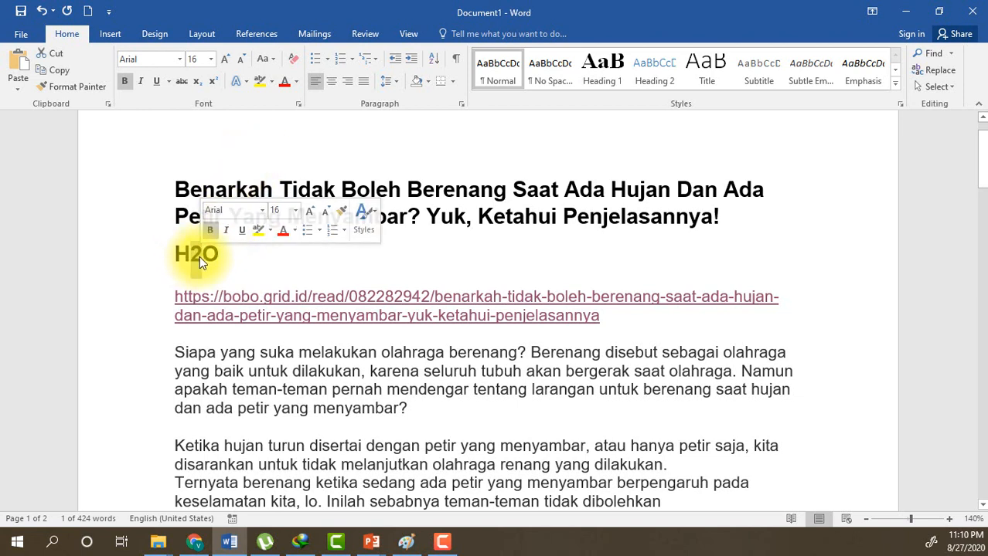
left_click(198, 82)
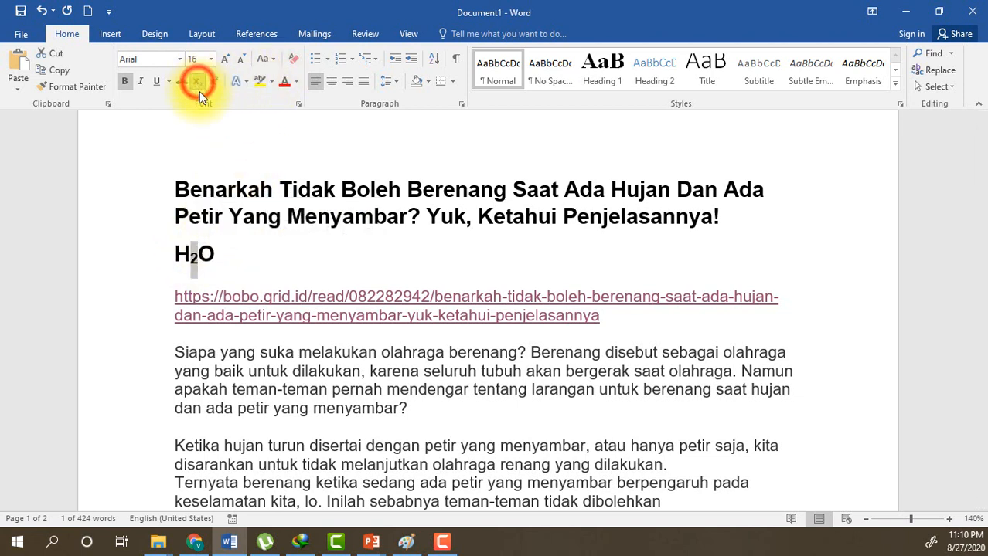
left_click(249, 252)
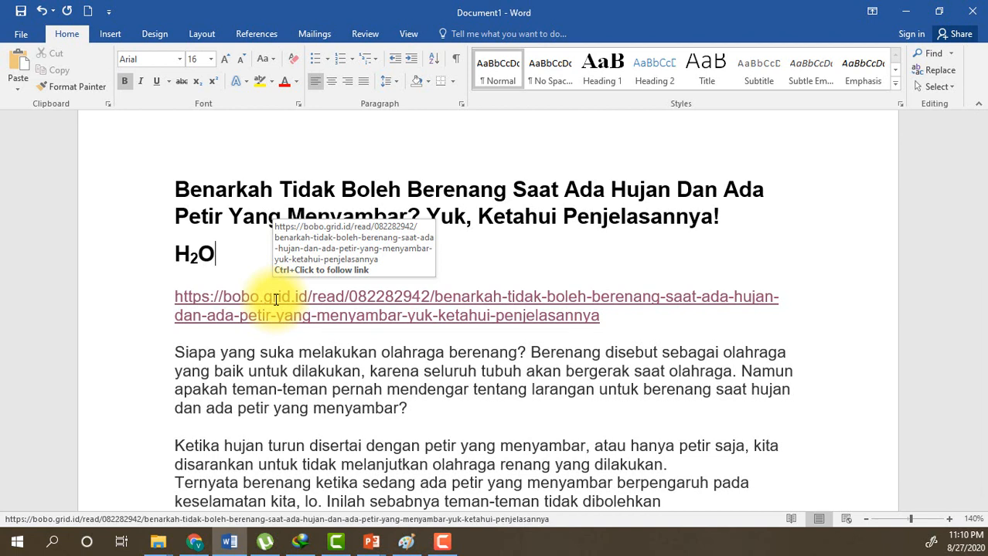
Add a line with 4 and a superscript 2 below the H2O line, and delete both sample lines.
left_click(247, 254)
key("Return")
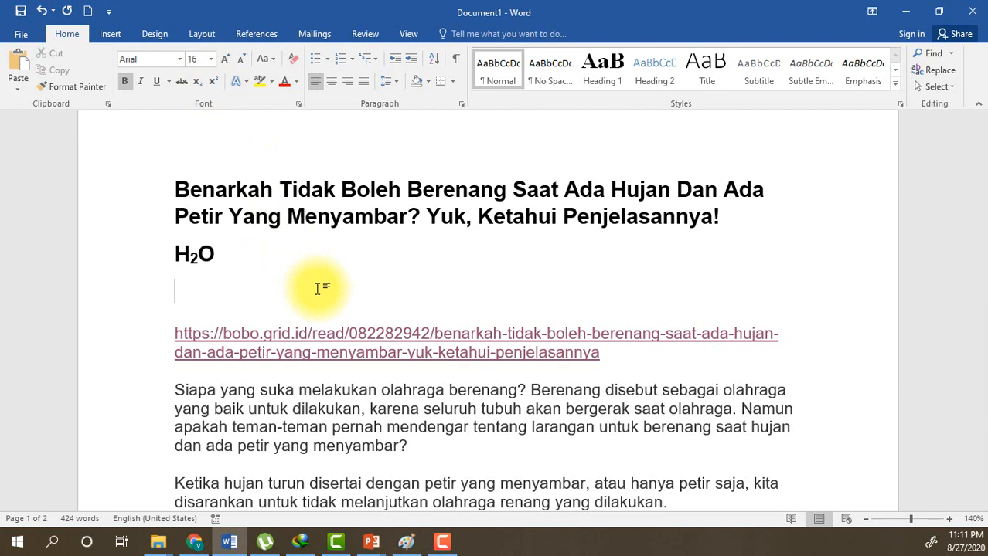
left_click(214, 82)
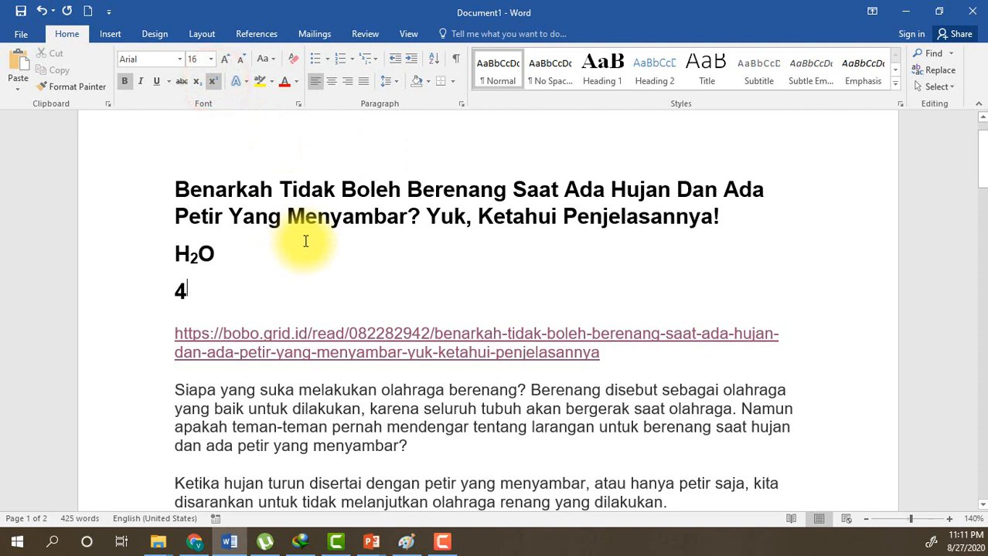
type("2")
left_click(243, 298)
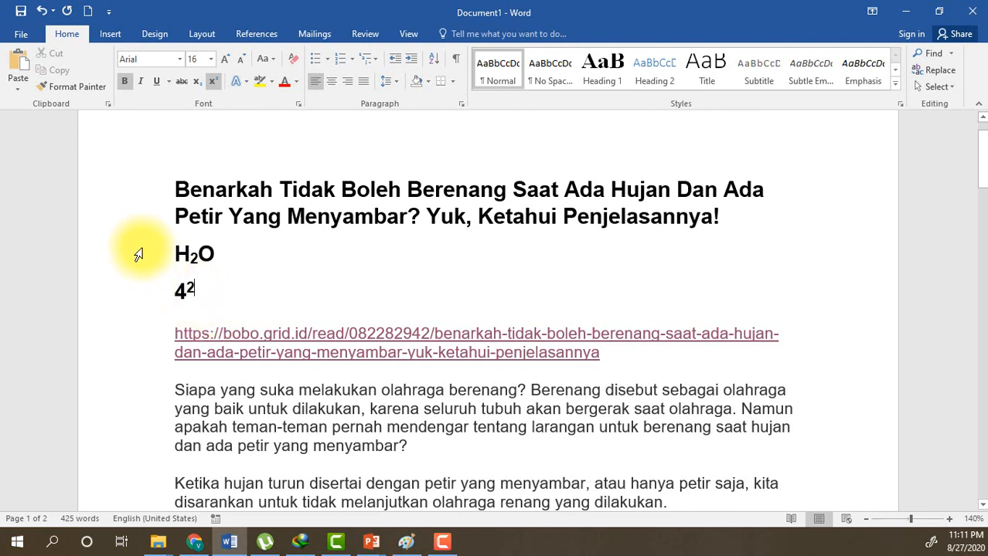
left_click_drag(139, 262, 136, 298)
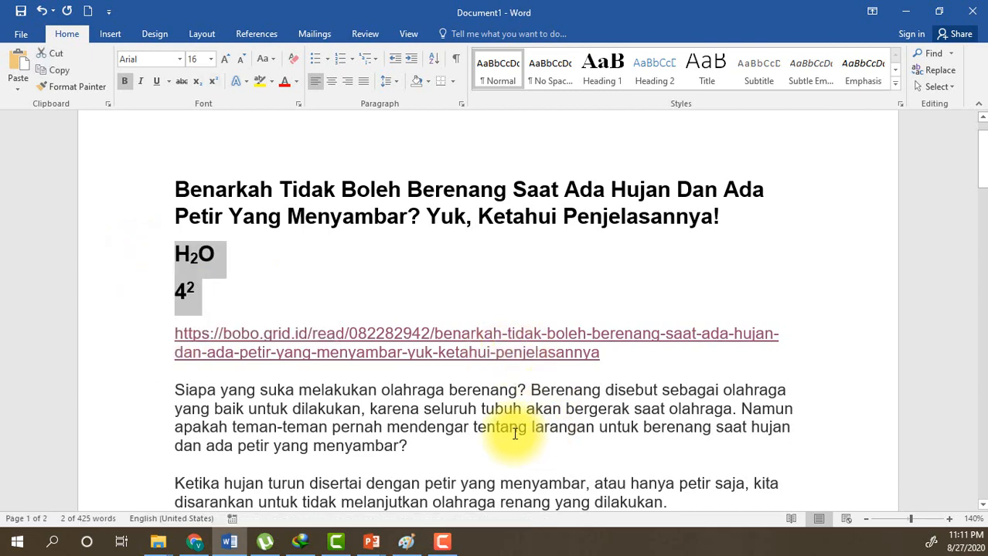
key("Delete")
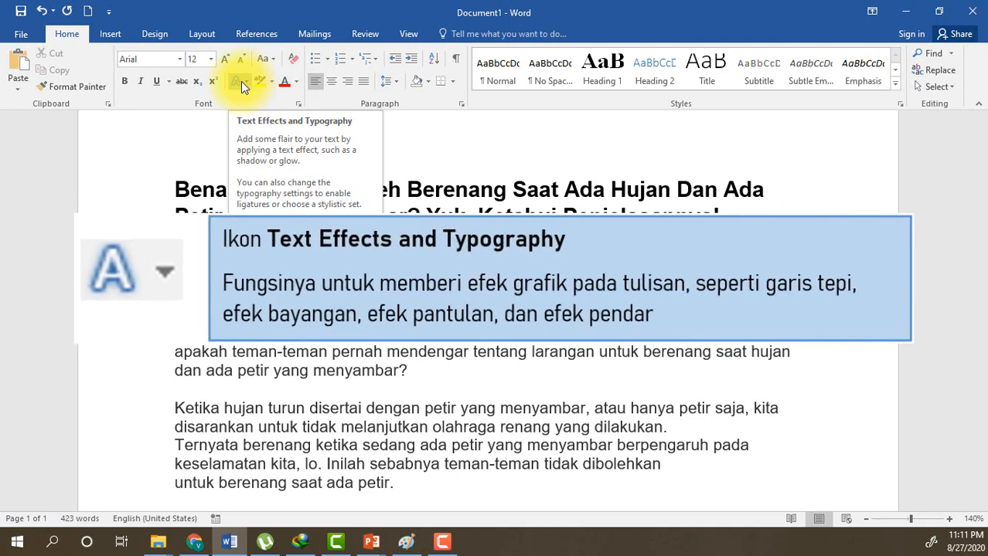
Try the blue text effect with reflection on the whole title, and replace it with the light orange outlined text effect.
left_click(168, 188)
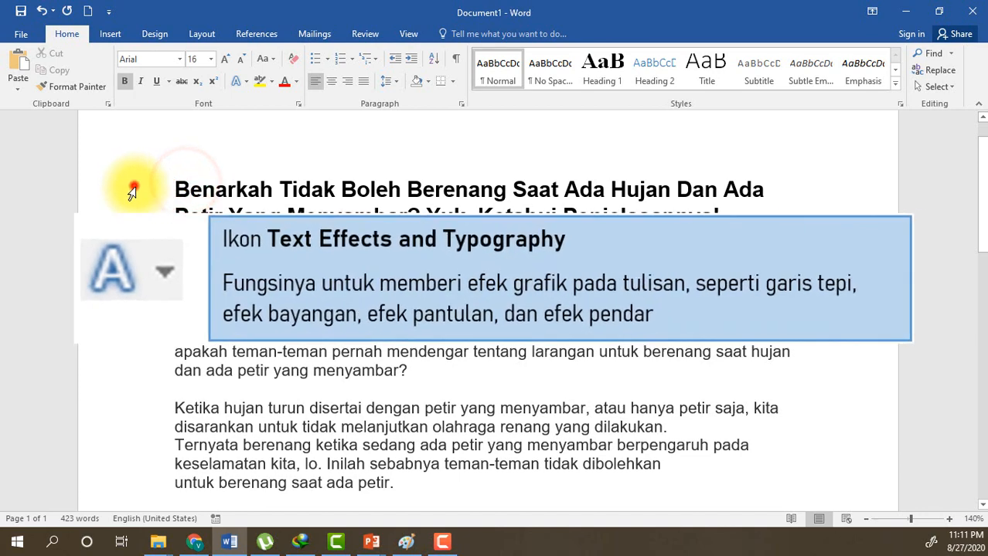
left_click(137, 188)
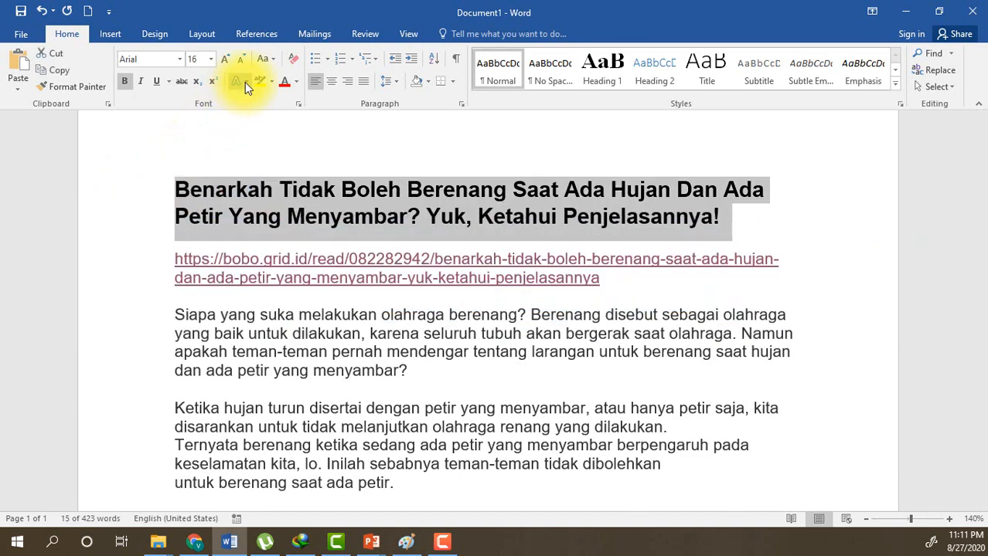
left_click(245, 82)
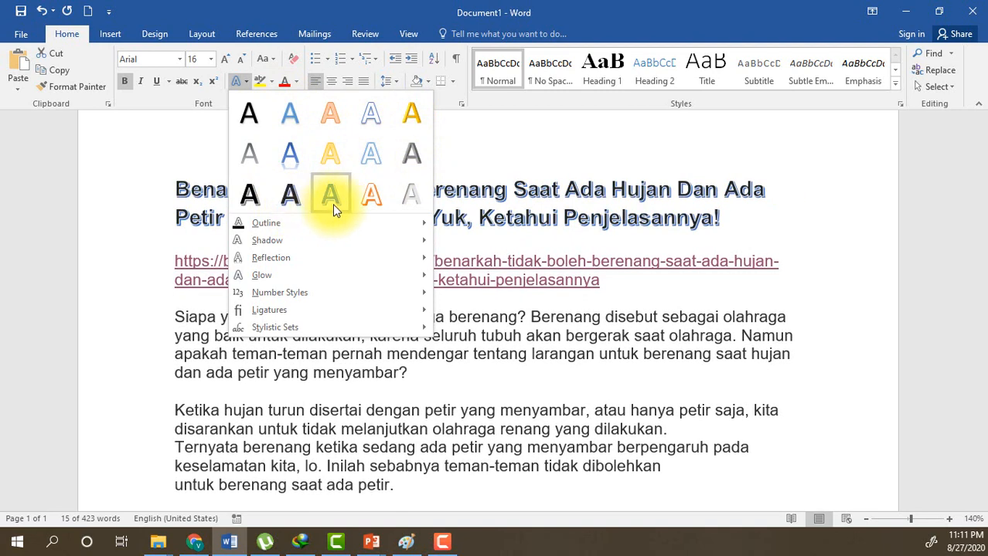
left_click(294, 157)
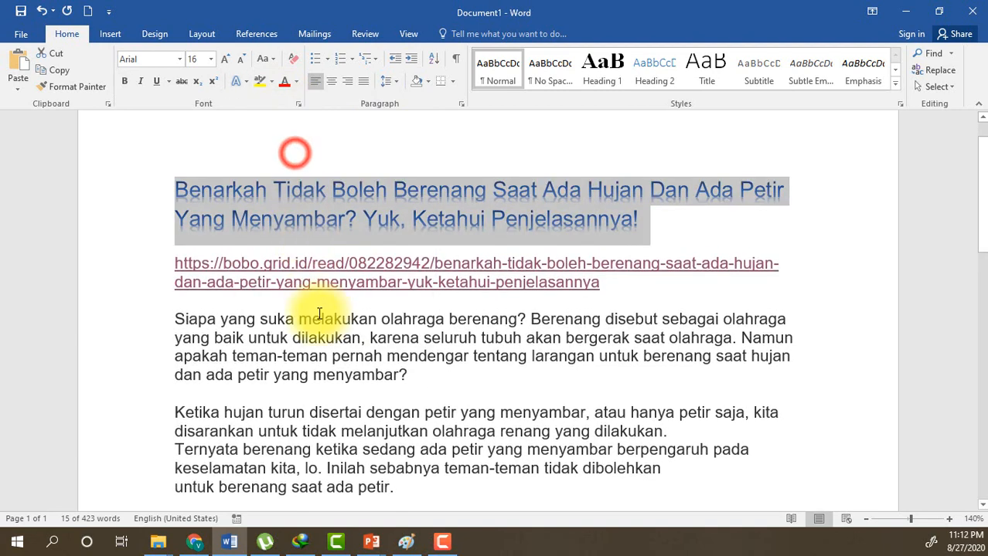
left_click(242, 80)
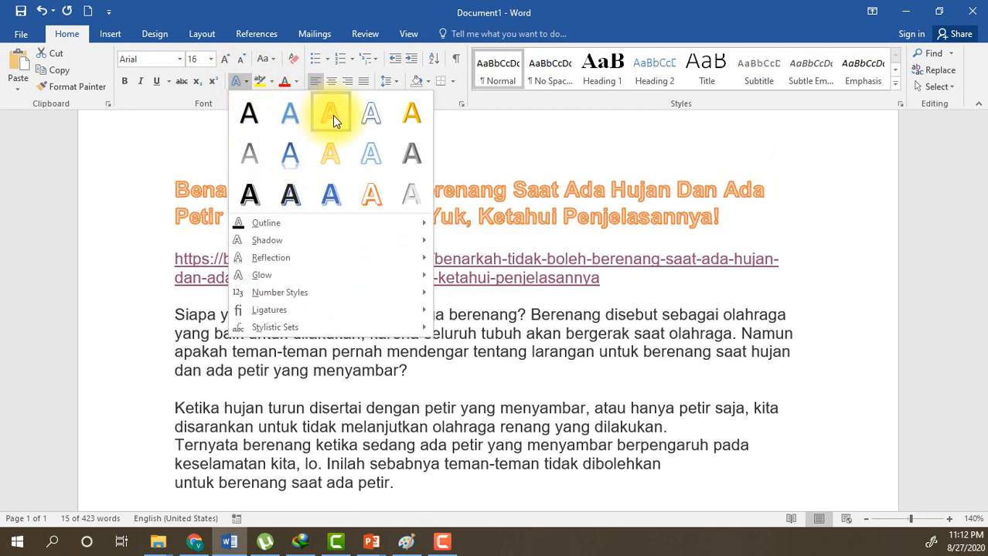
left_click(332, 115)
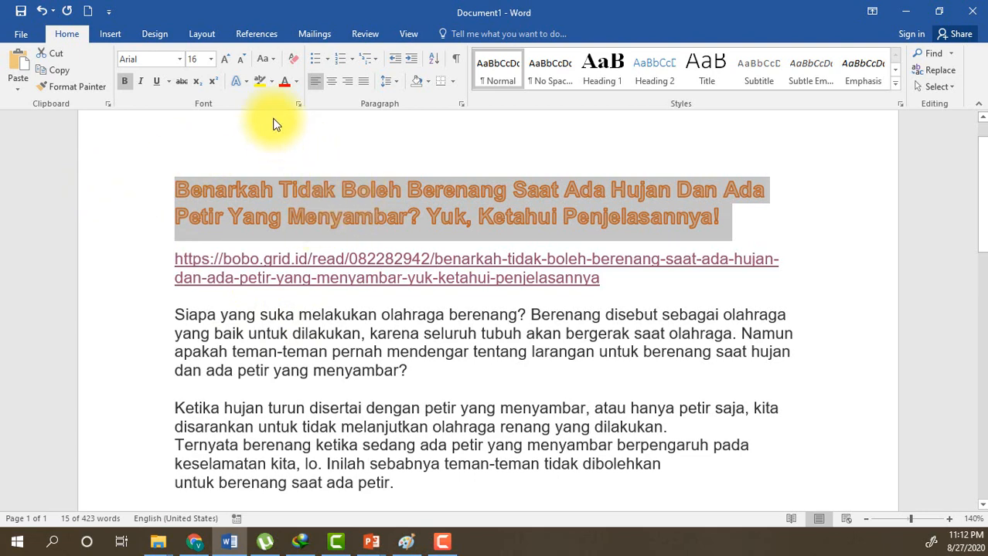
Review the title's text effect options for outline, shadow, reflection, glow and number styles without applying any.
left_click(245, 80)
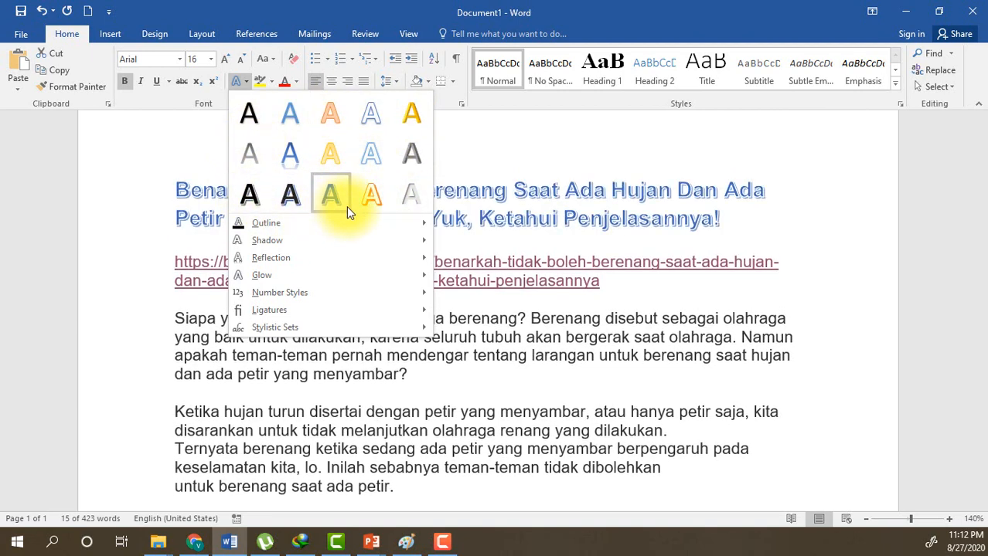
mouse_move(293, 230)
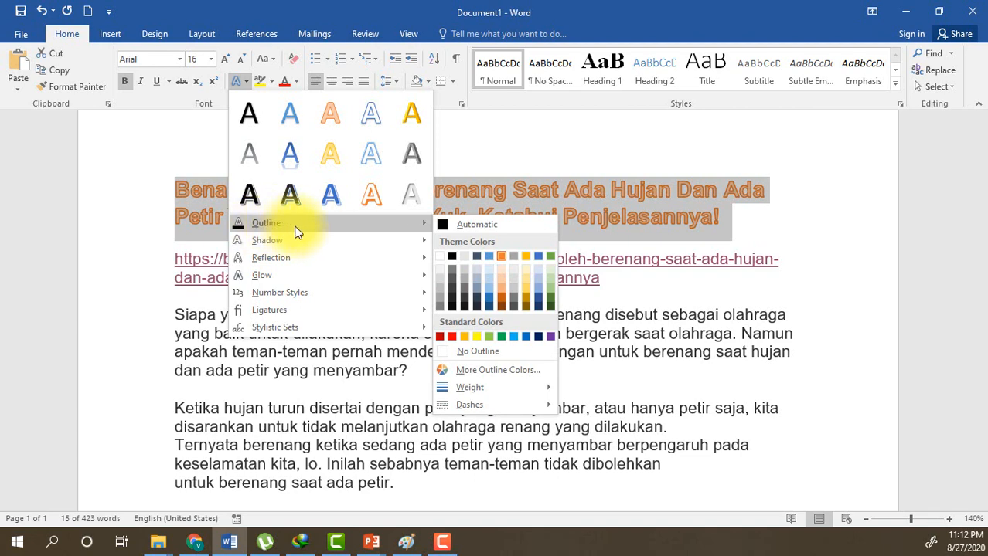
mouse_move(299, 247)
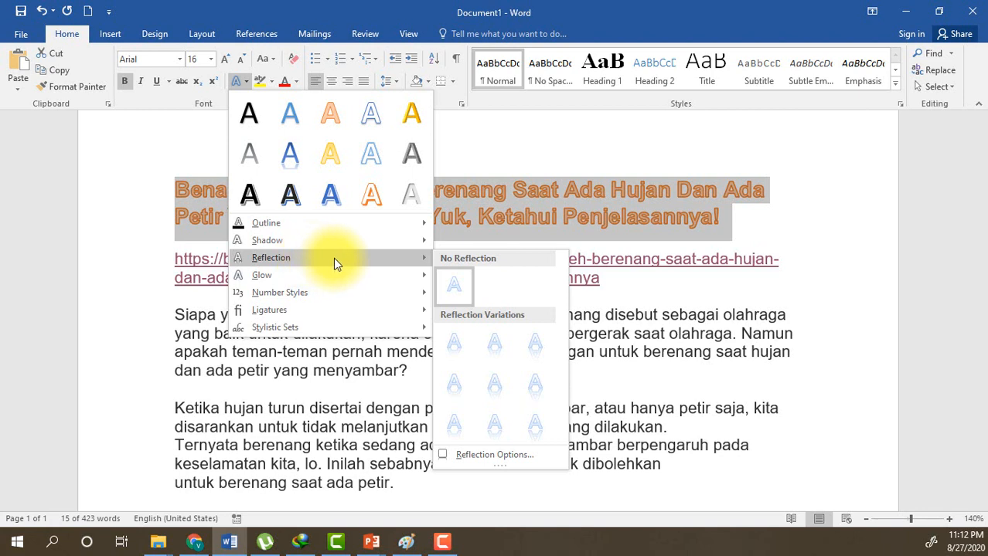
mouse_move(263, 279)
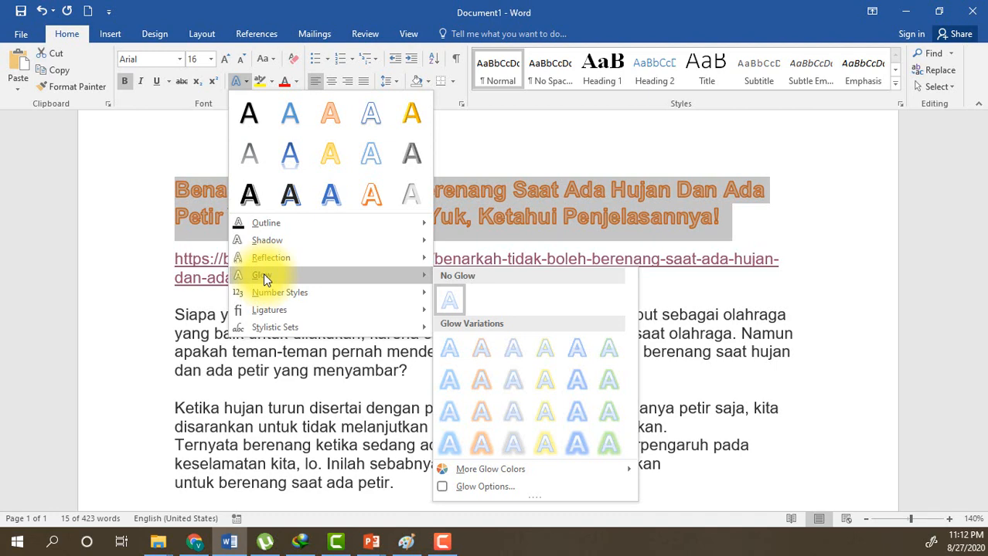
mouse_move(286, 293)
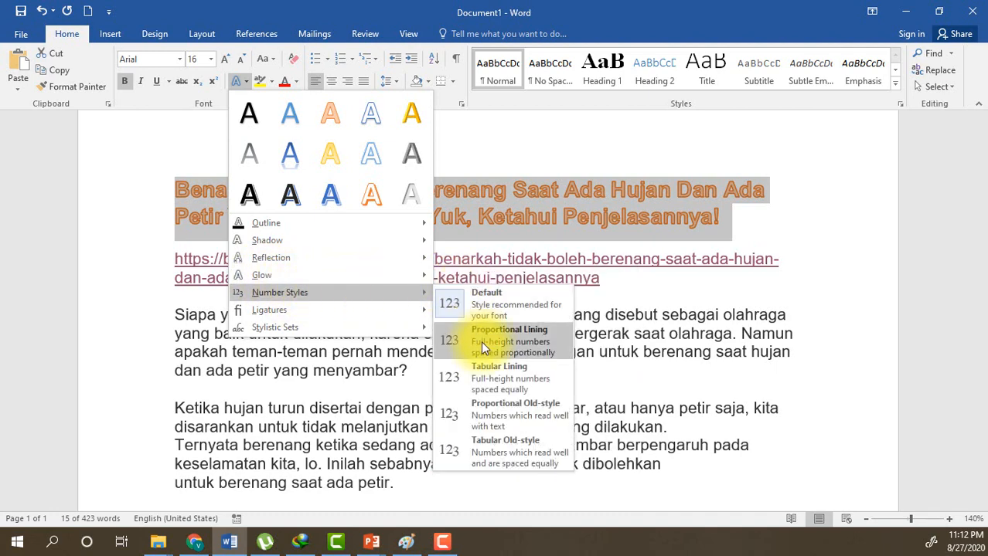
mouse_move(286, 317)
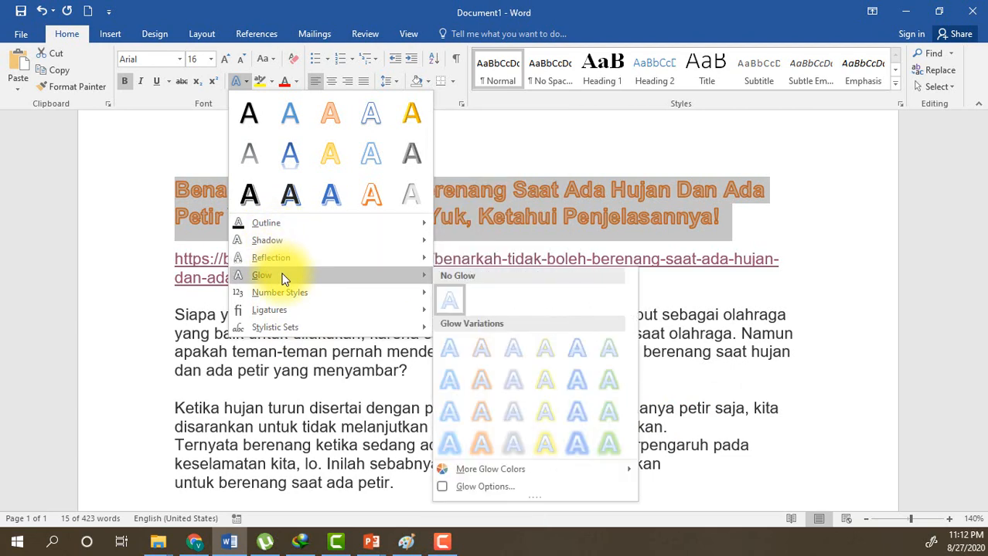
left_click(197, 322)
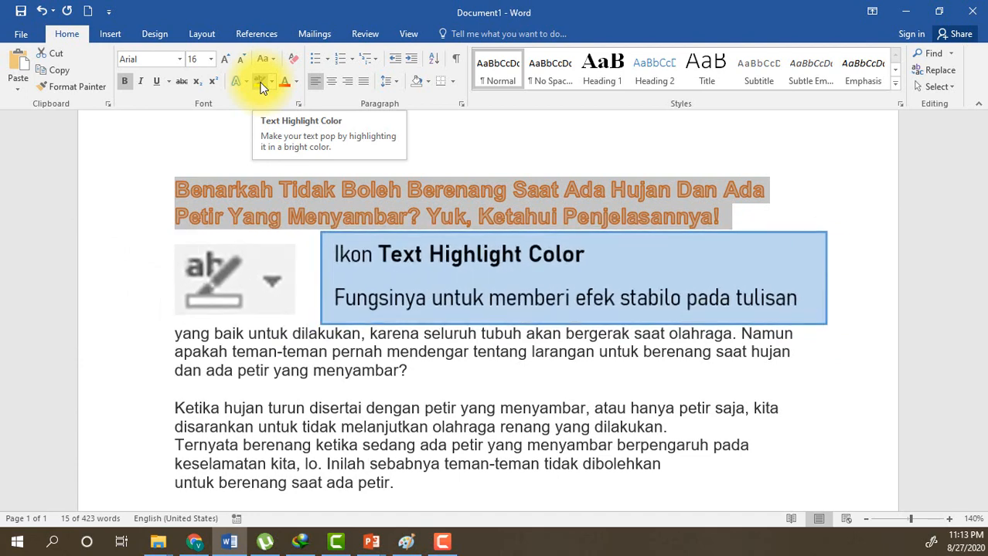
Highlight the selected title text in yellow.
left_click(261, 83)
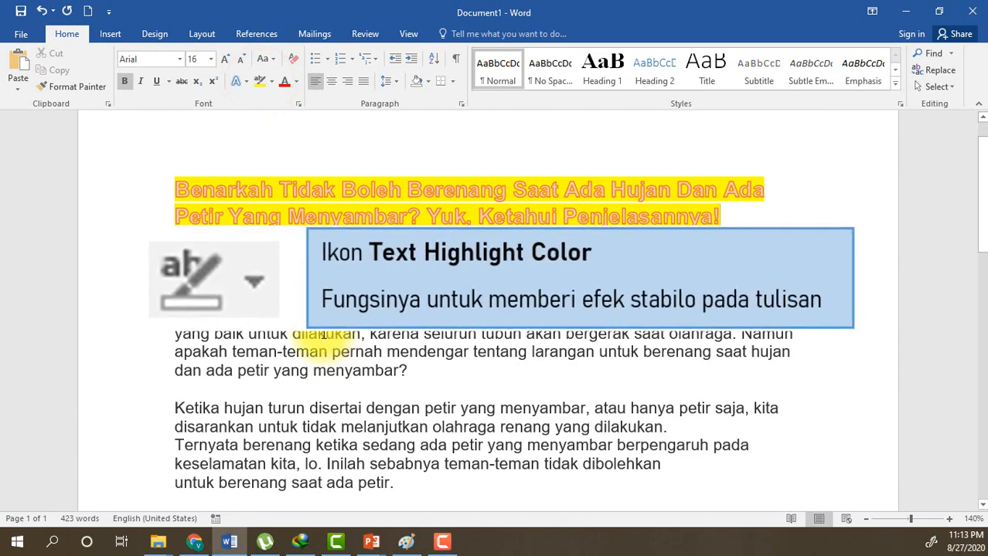
Change the highlight on the whole two-line article title to bright green.
mouse_move(182, 190)
left_mouse_down()
mouse_move(745, 209)
mouse_move(734, 217)
left_mouse_up()
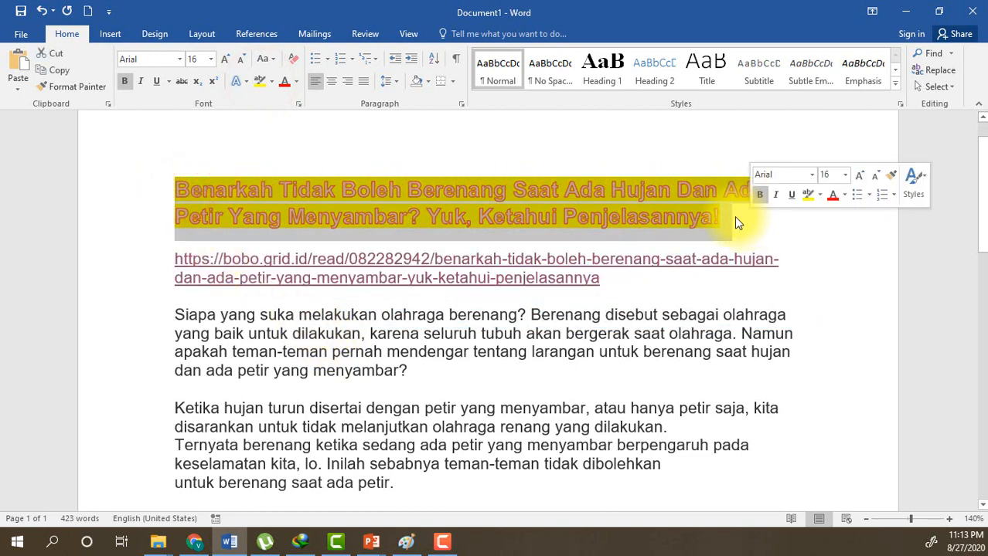
left_click(272, 83)
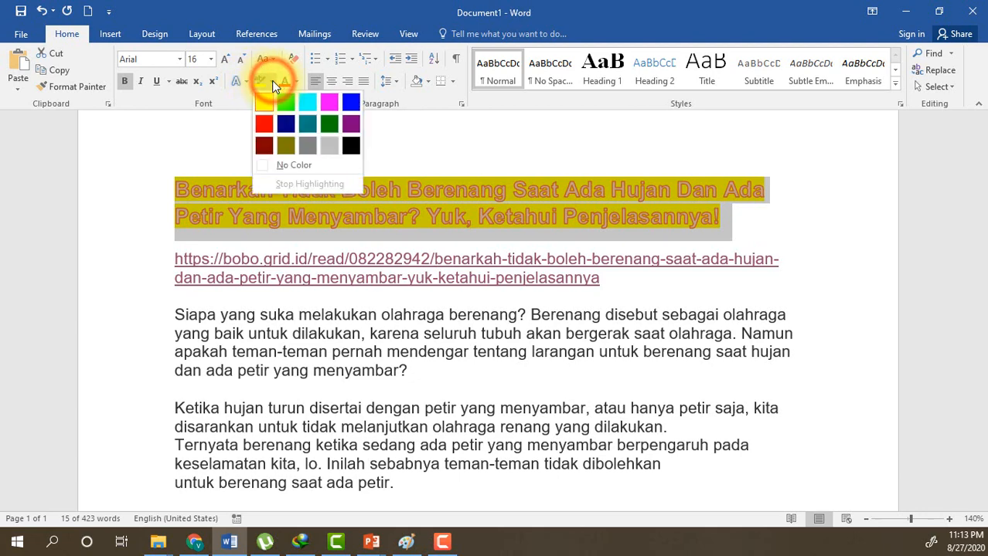
left_click(286, 102)
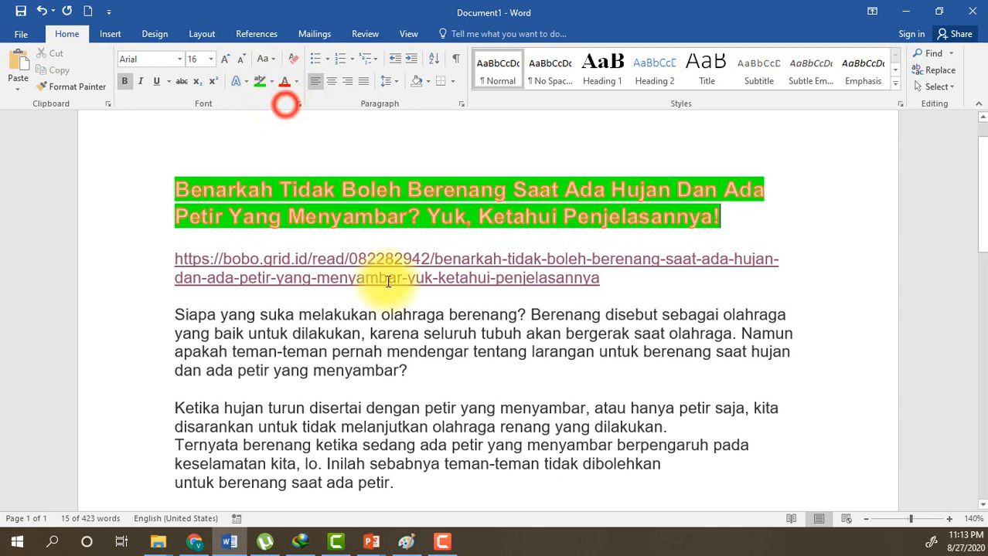
left_click(418, 333)
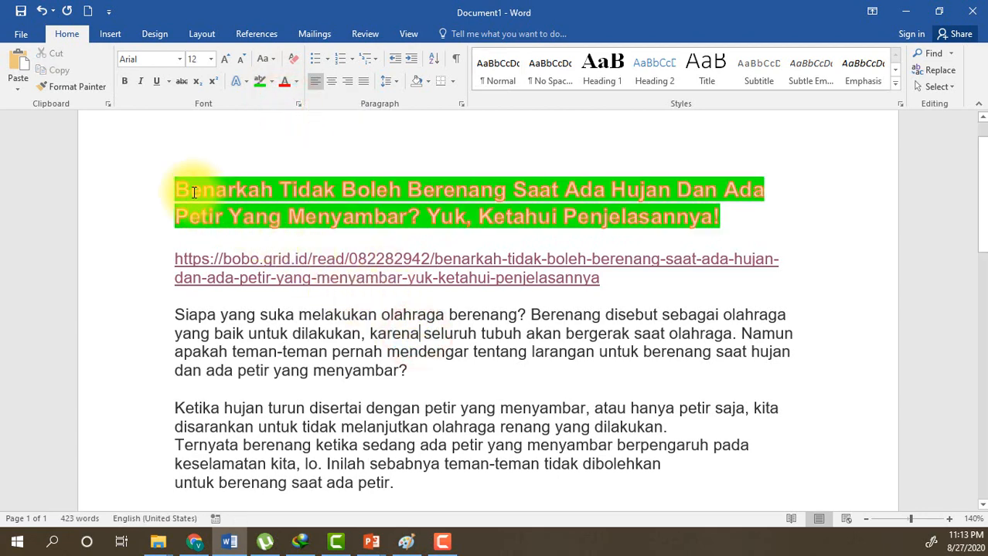
Remove the highlight color from the whole article title.
left_click_drag(194, 193, 748, 218)
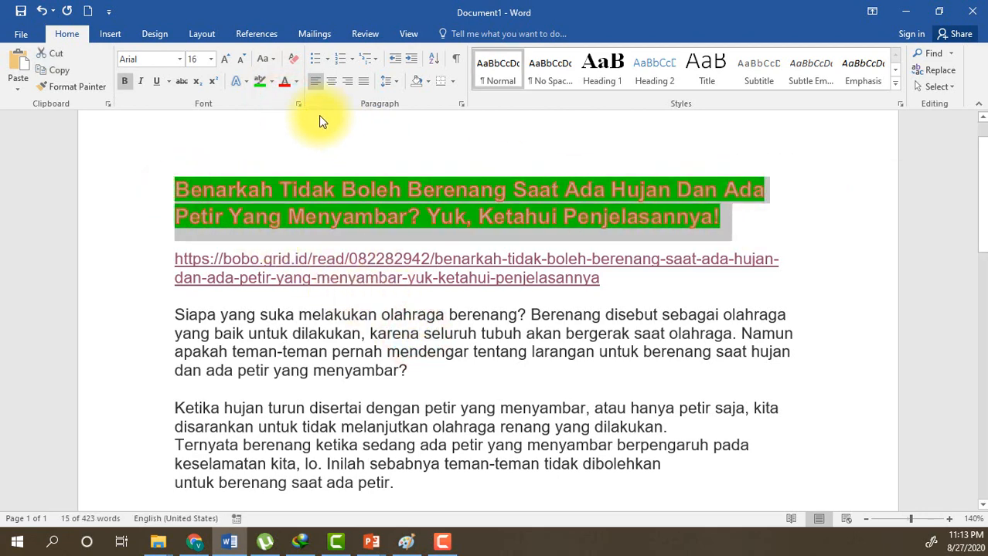
left_click(271, 81)
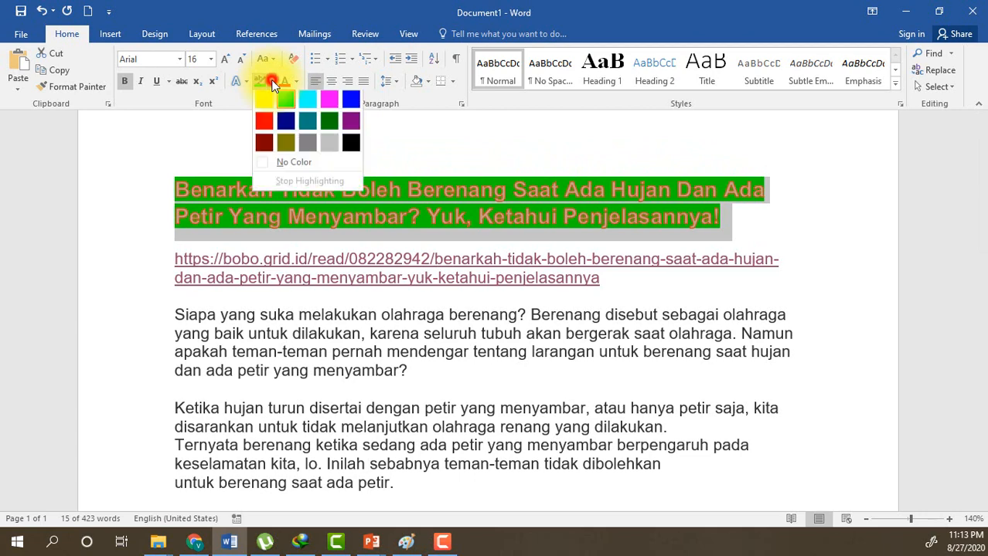
left_click(302, 165)
key("Right")
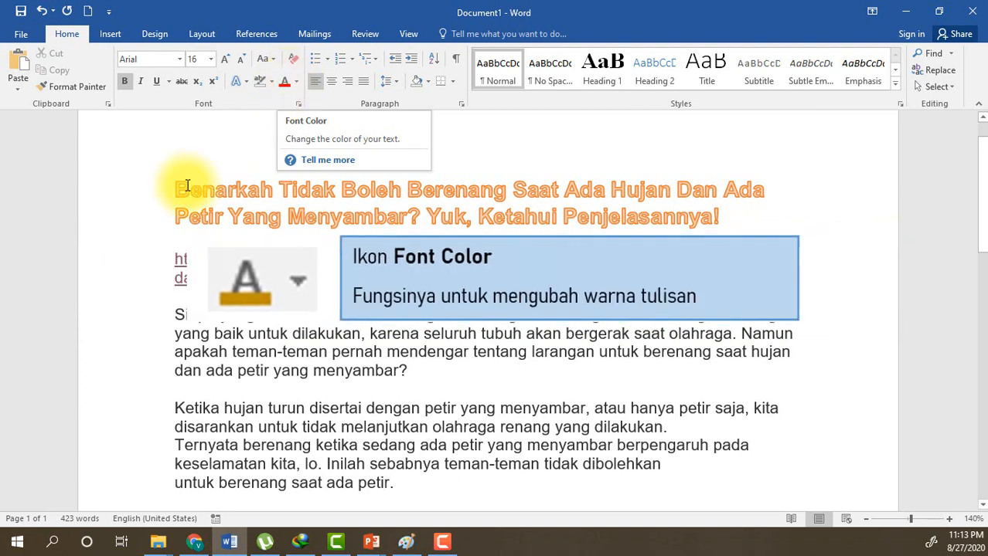
Set the font color of the whole article title to the darker blue theme shade.
left_click_drag(155, 191, 155, 213)
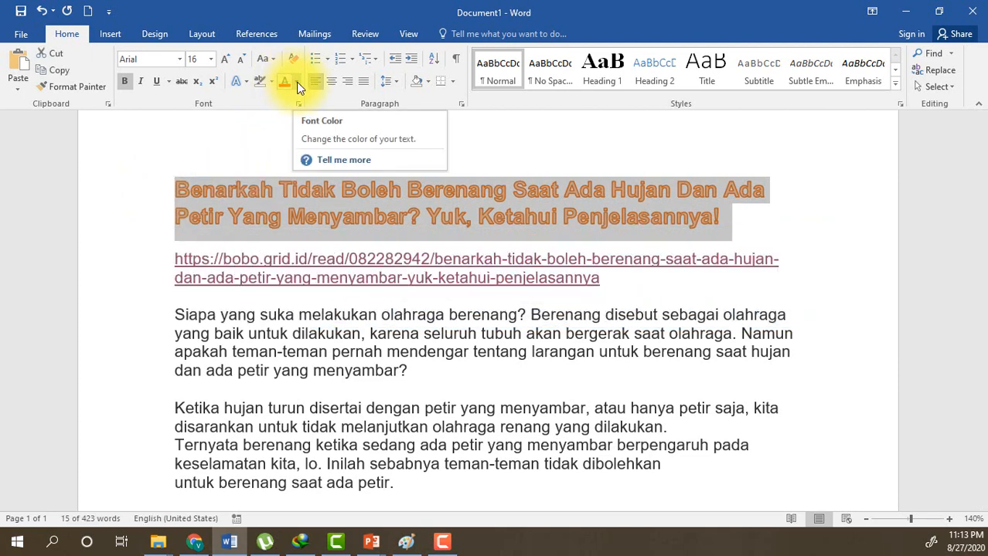
left_click(296, 82)
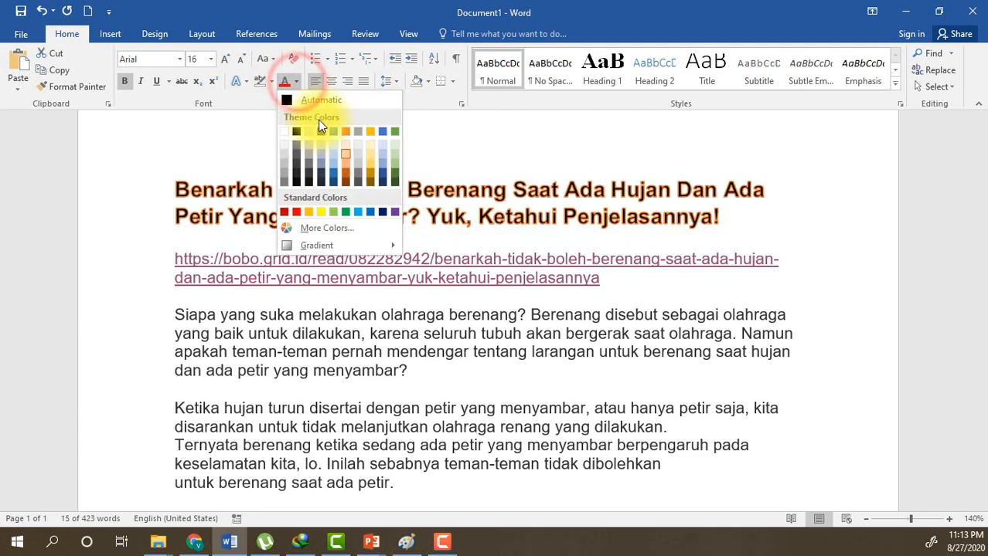
left_click(380, 171)
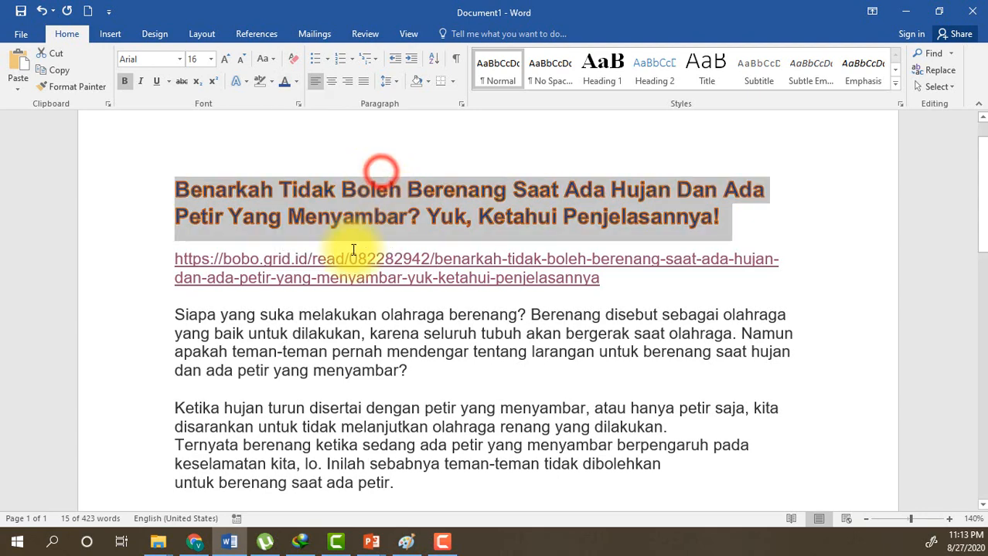
left_click(335, 315)
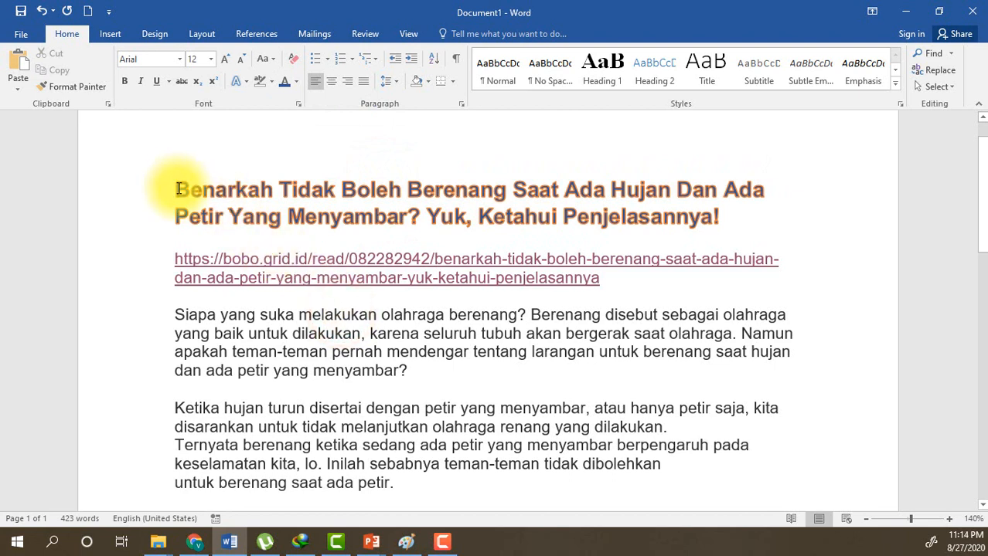
Set the text effect outline of the whole article title to black.
left_click_drag(176, 189, 730, 220)
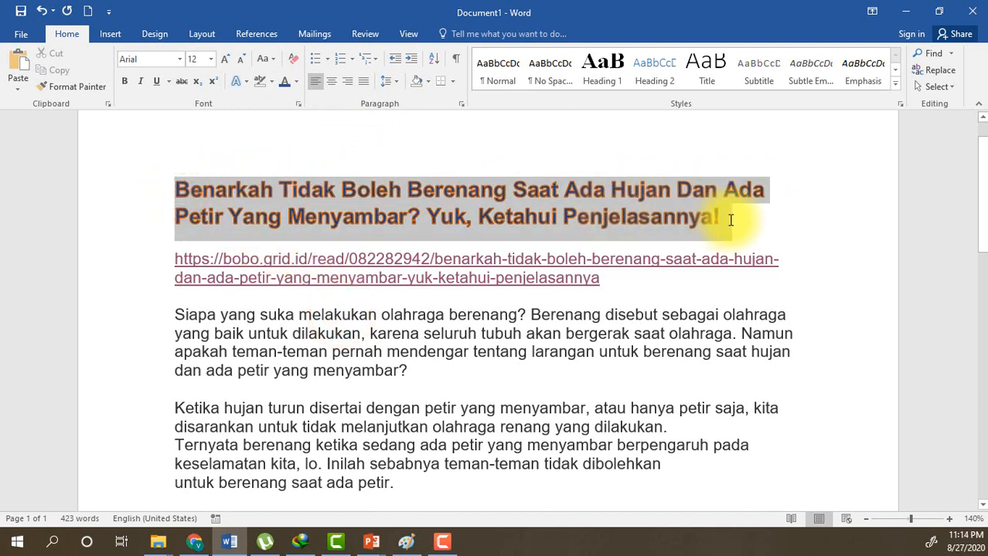
left_click(245, 81)
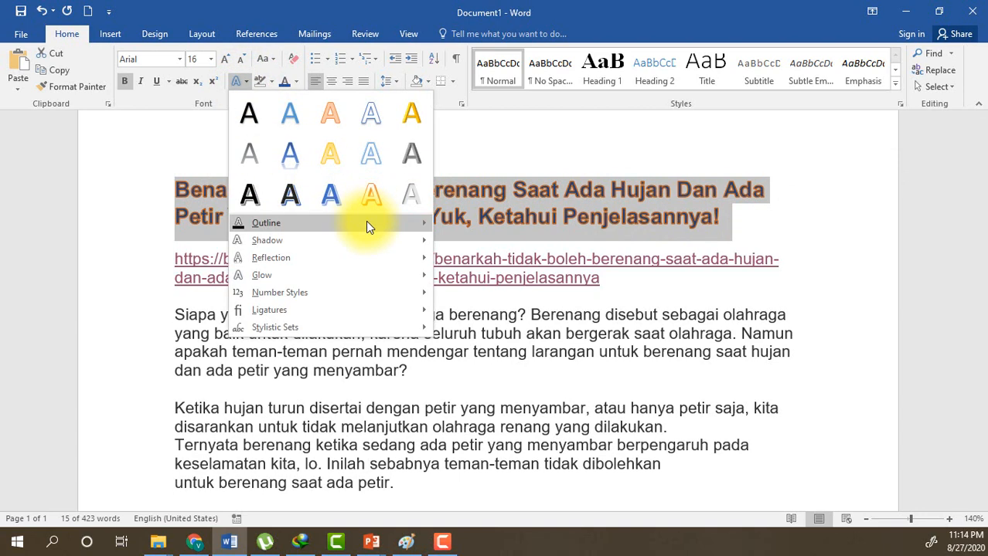
mouse_move(365, 221)
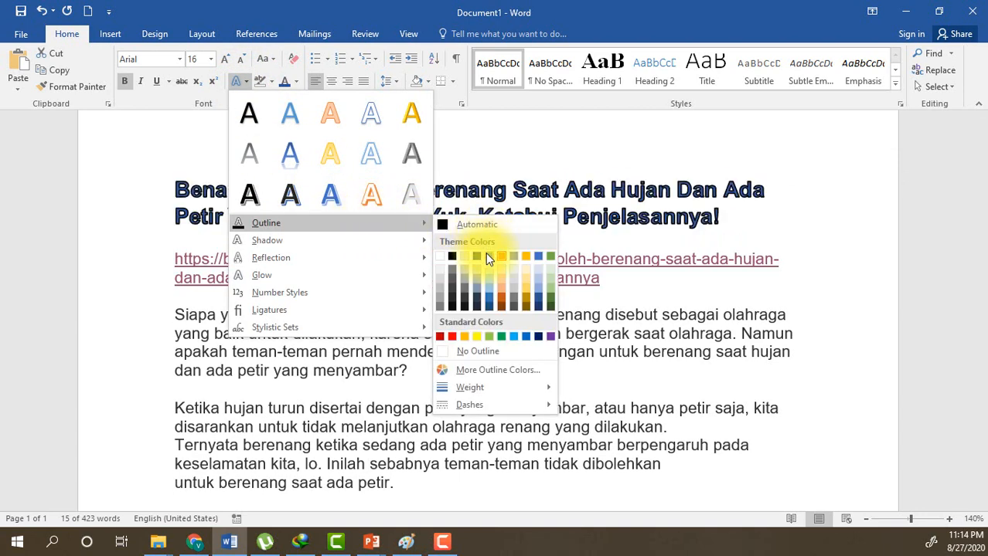
left_click(451, 264)
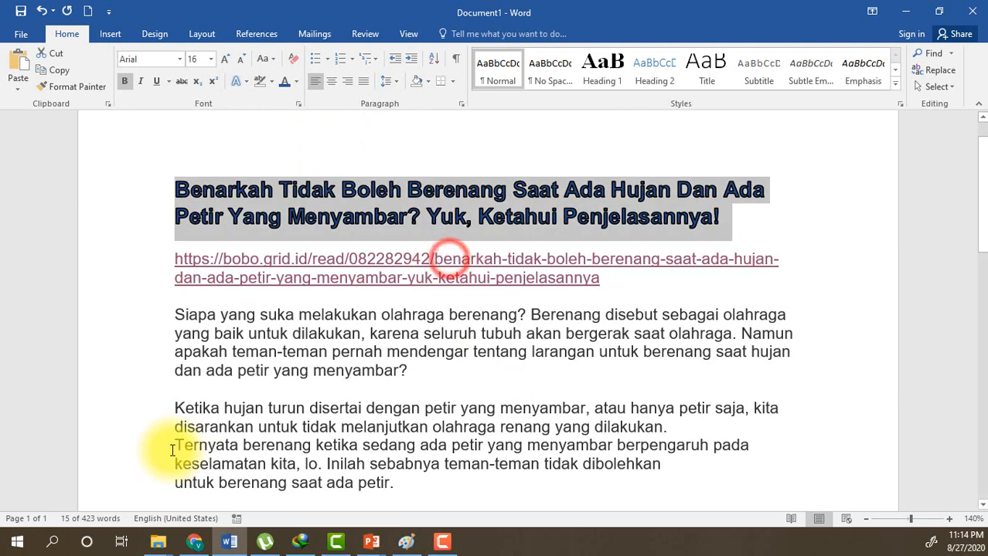
left_click(245, 81)
left_click(246, 82)
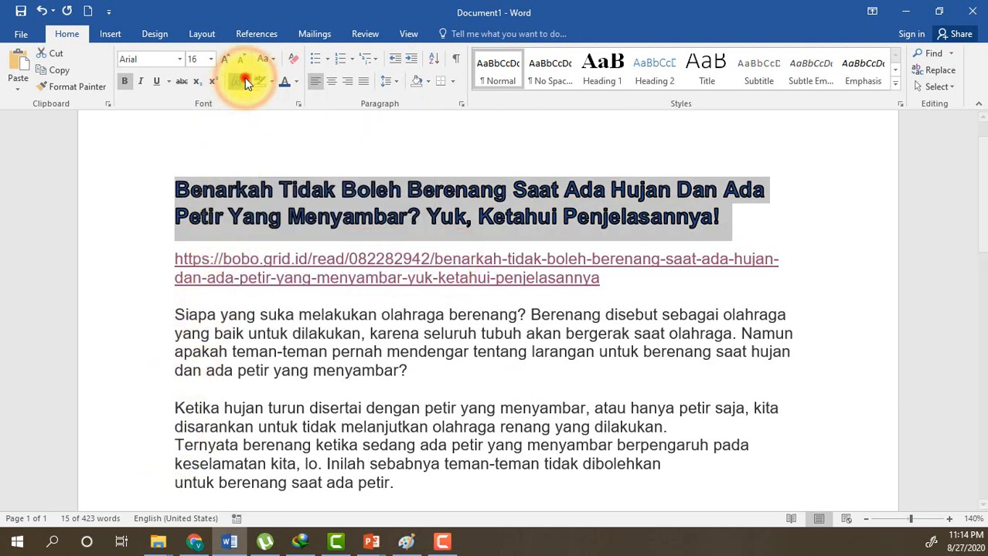
Set the selected title's font color to the darker gold theme shade and deselect the title.
left_click(297, 81)
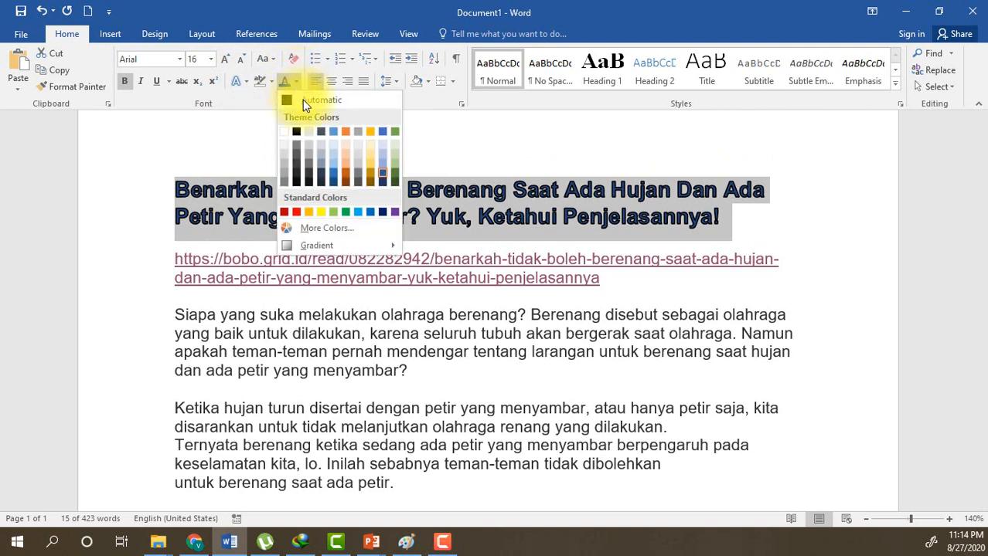
left_click(372, 173)
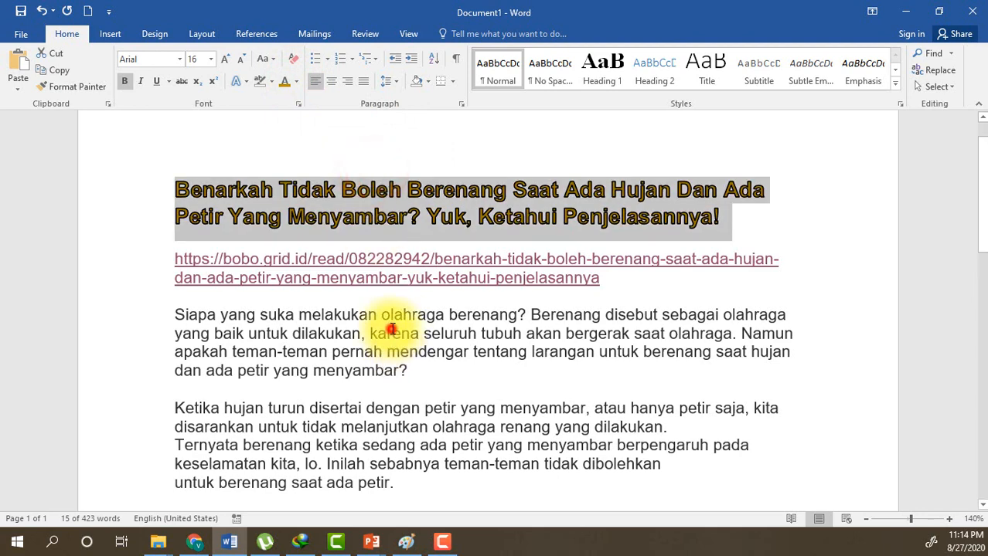
left_click(386, 322)
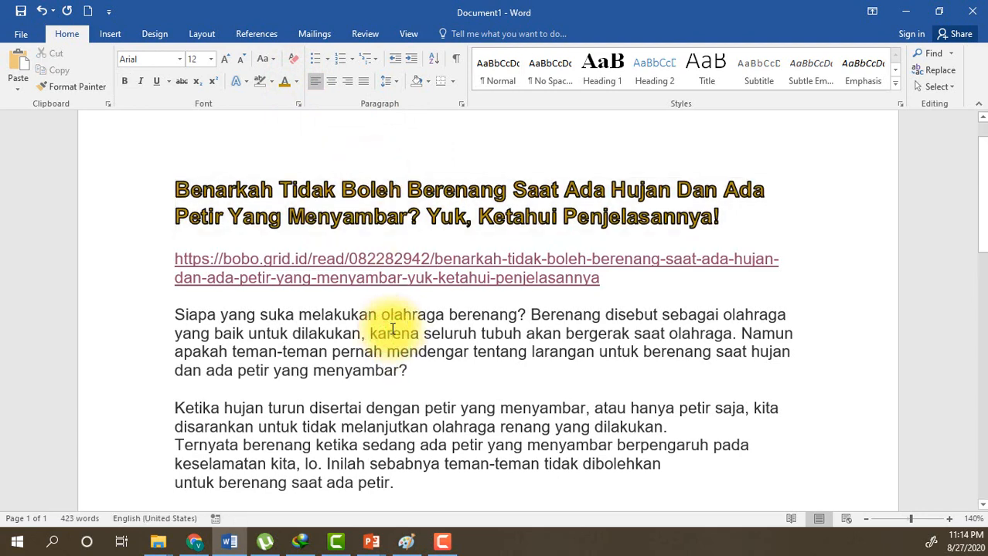